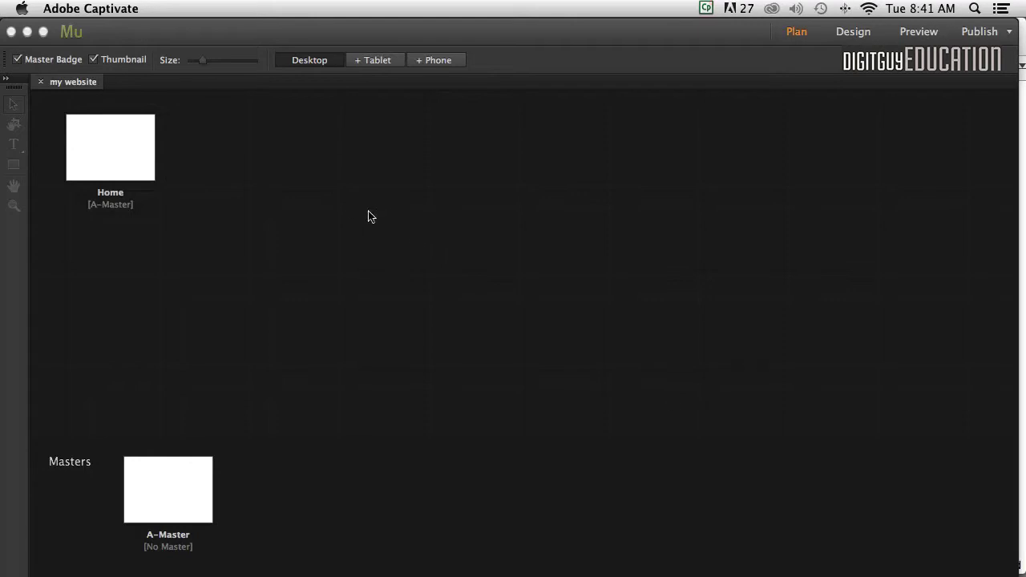
Bring the Adobe Muse window to the front, showing the 'my website' site plan
click(274, 39)
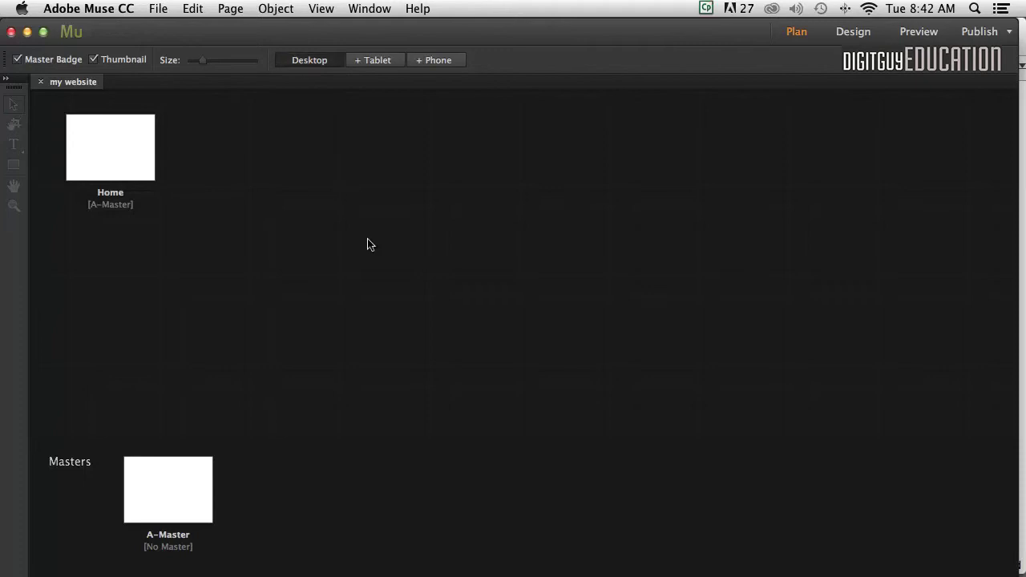
Open A-Master and position the Top of Page and Header guides, with the header guide at about 310 px
double_click(160, 488)
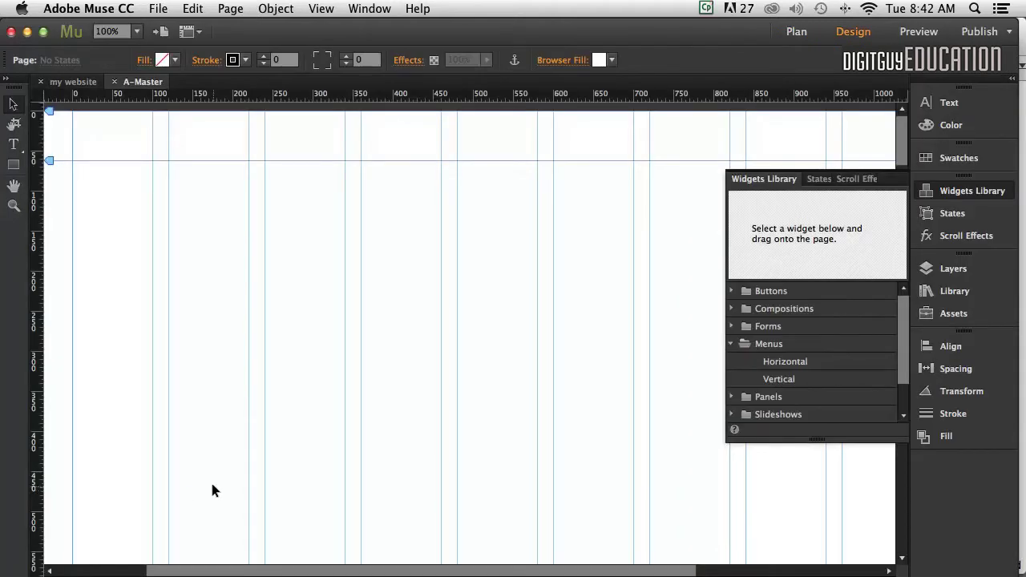
scroll(212, 490, down, 3)
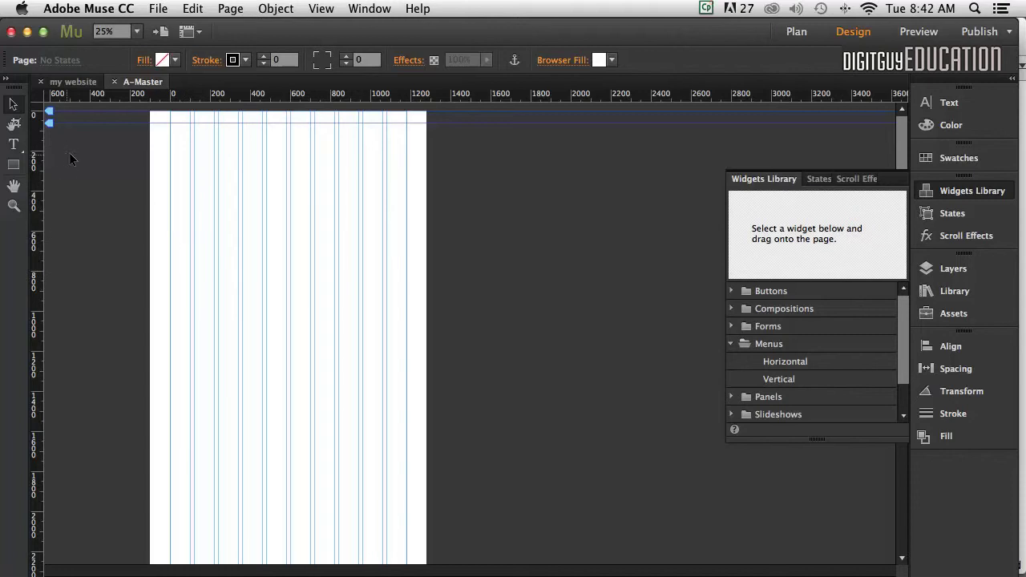
mouse_move(49, 122)
mouse_down()
mouse_move(44, 161)
mouse_move(44, 151)
mouse_up()
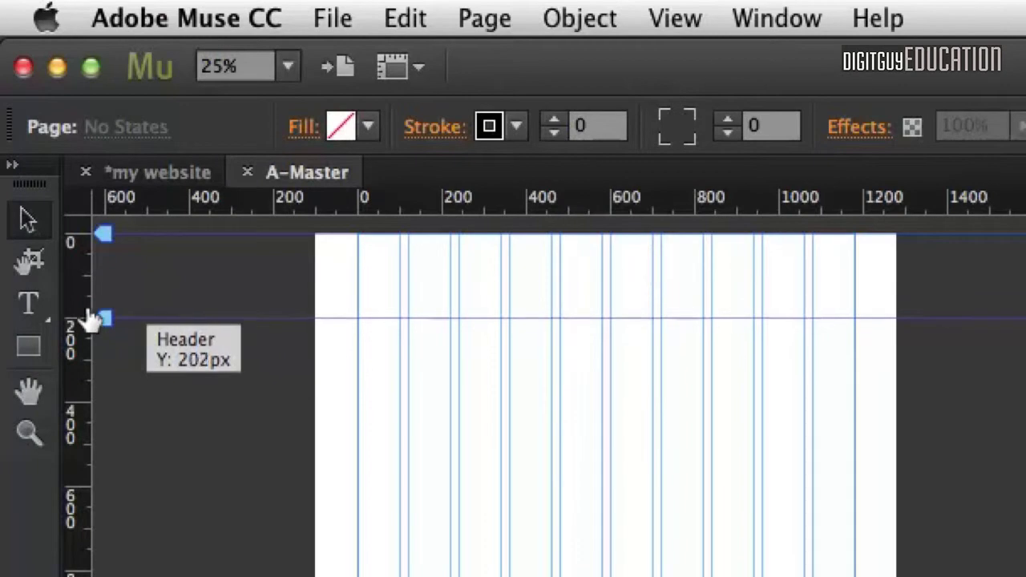
mouse_move(91, 319)
mouse_down()
mouse_move(91, 295)
mouse_move(92, 327)
mouse_up()
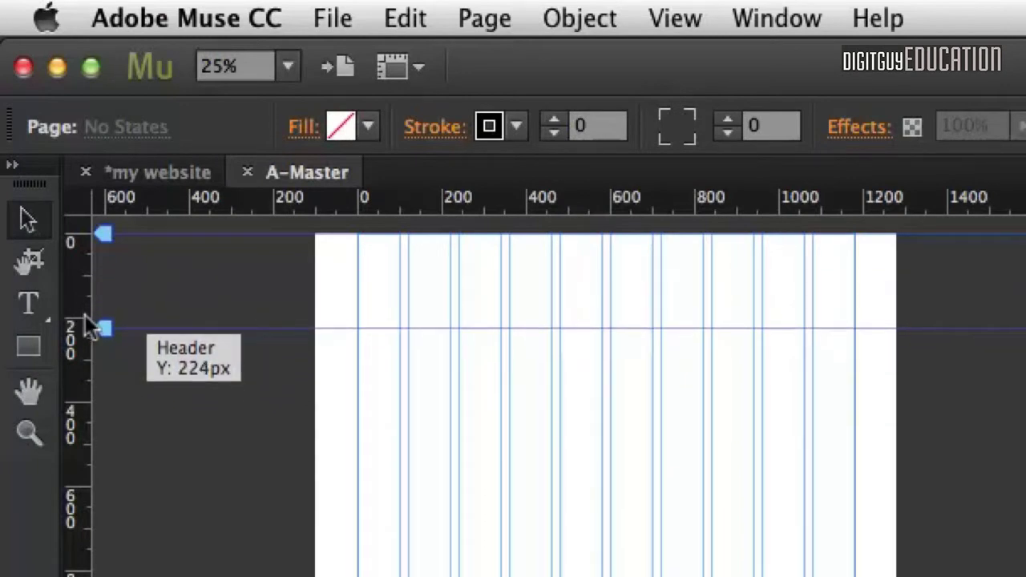
mouse_move(96, 234)
mouse_down()
mouse_move(90, 228)
mouse_move(90, 268)
mouse_up()
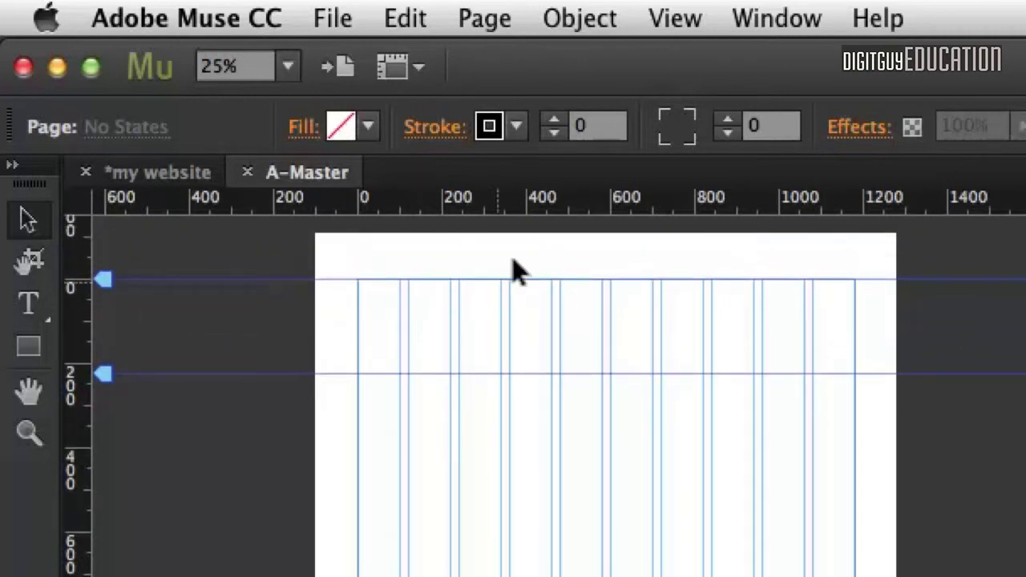
key(super+equal)
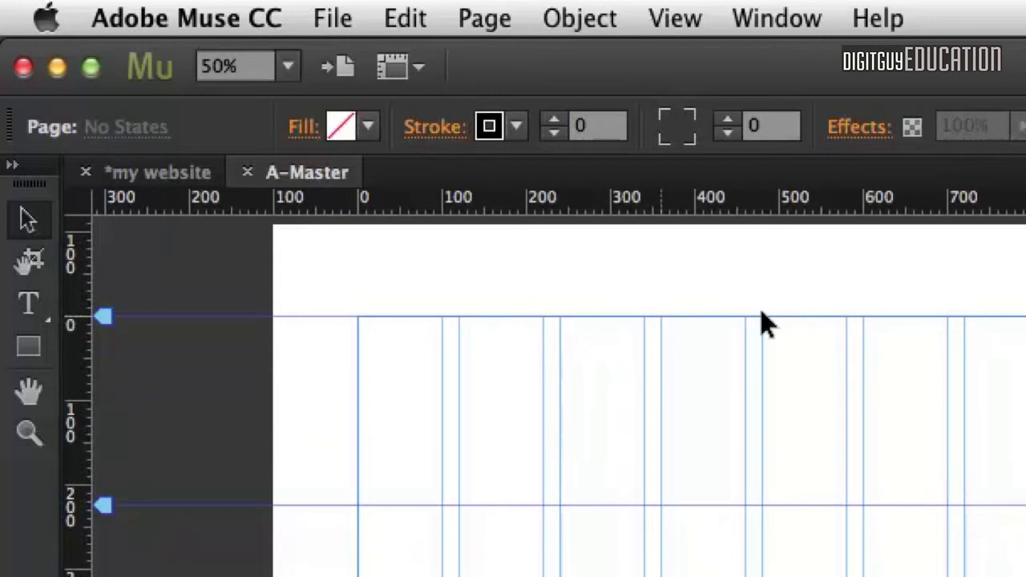
drag(95, 325, 91, 202)
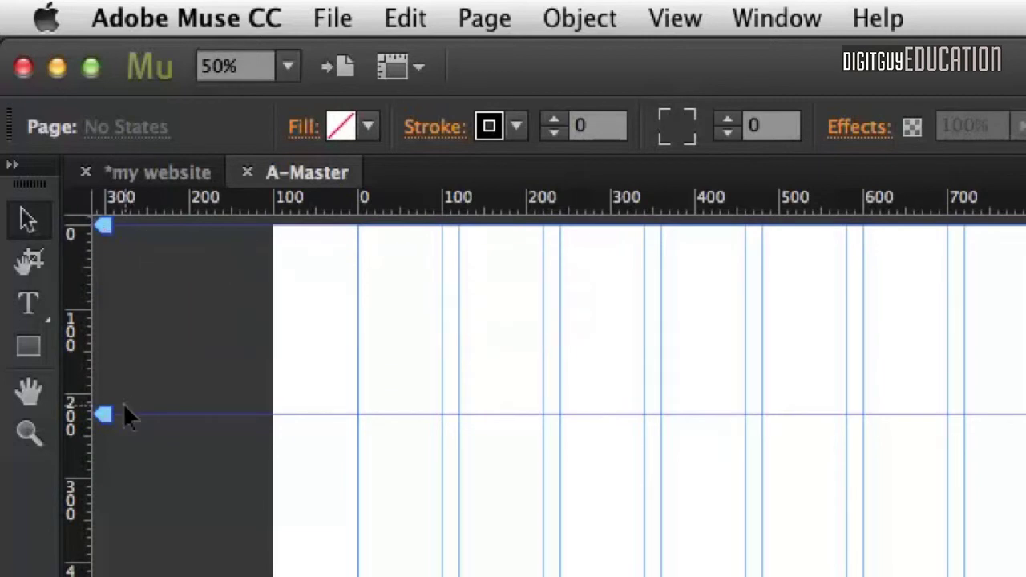
drag(101, 426, 94, 518)
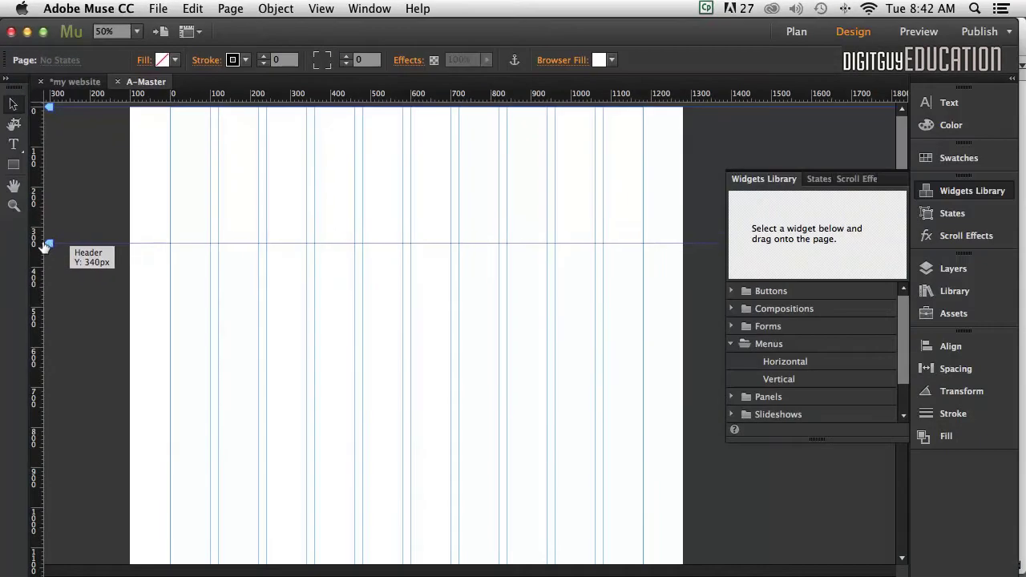
drag(45, 247, 48, 230)
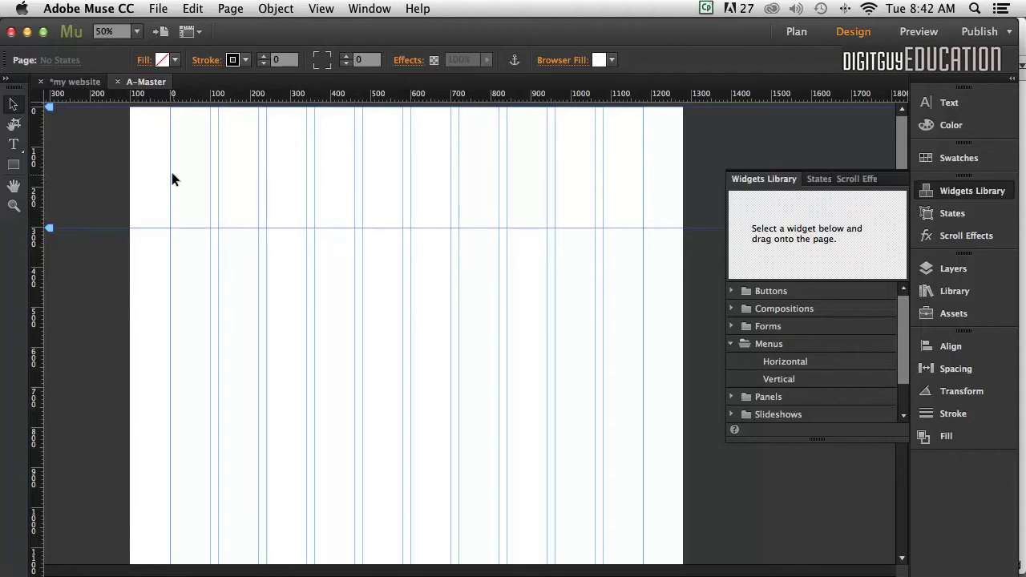
Place header.jpg from the single page web site > images folder onto A-Master
click(157, 8)
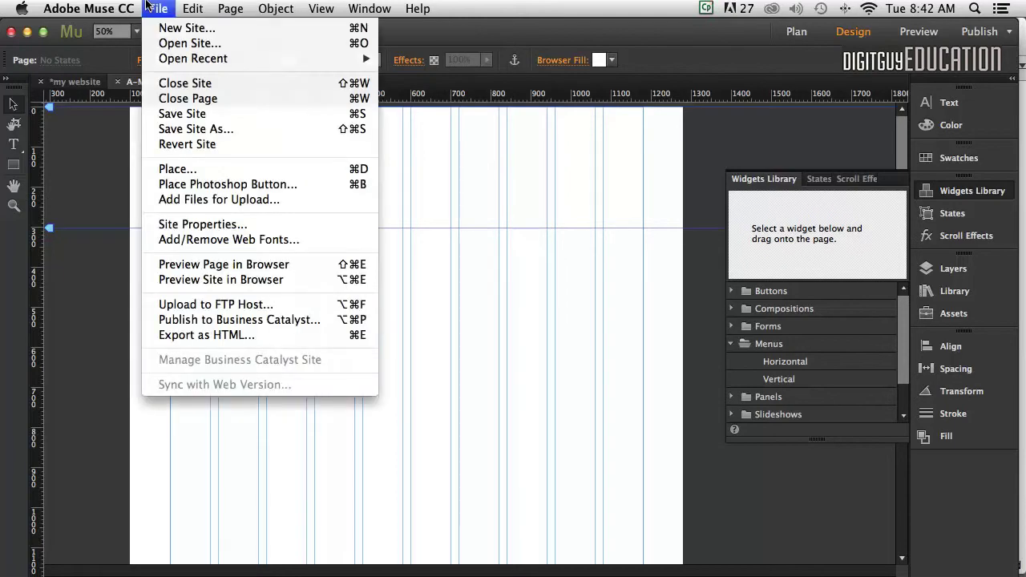
click(173, 166)
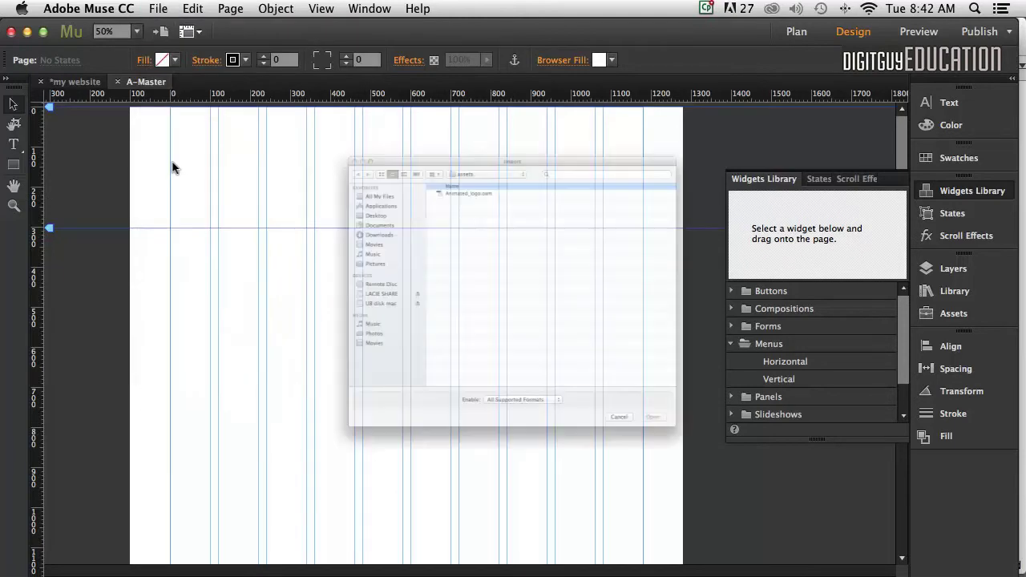
click(465, 53)
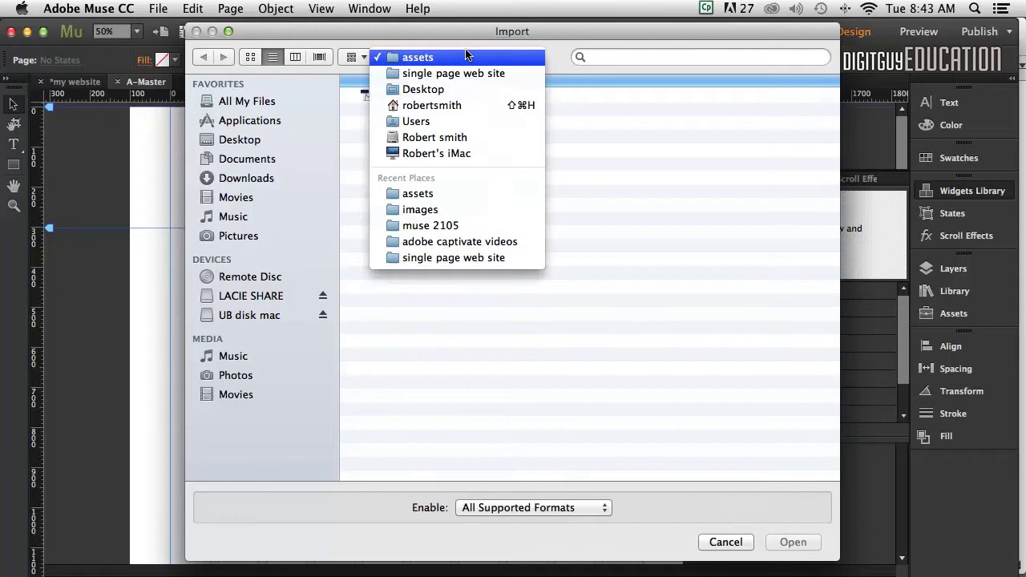
click(468, 71)
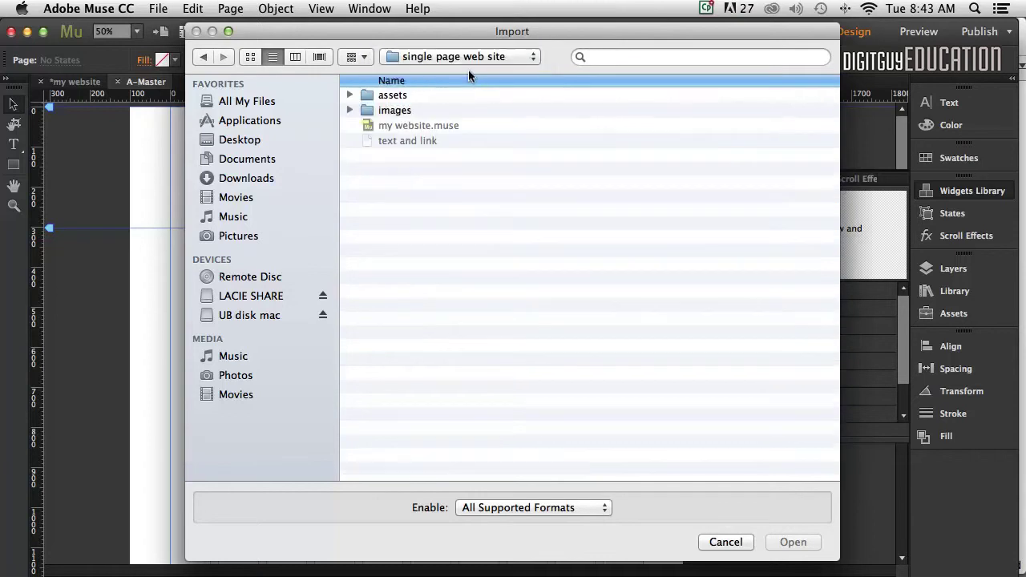
double_click(384, 110)
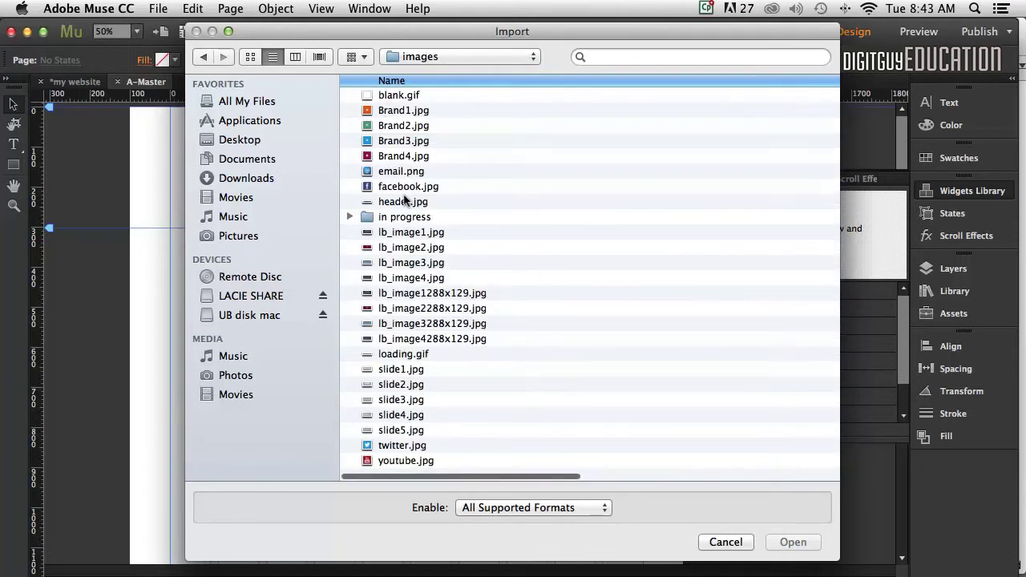
click(409, 202)
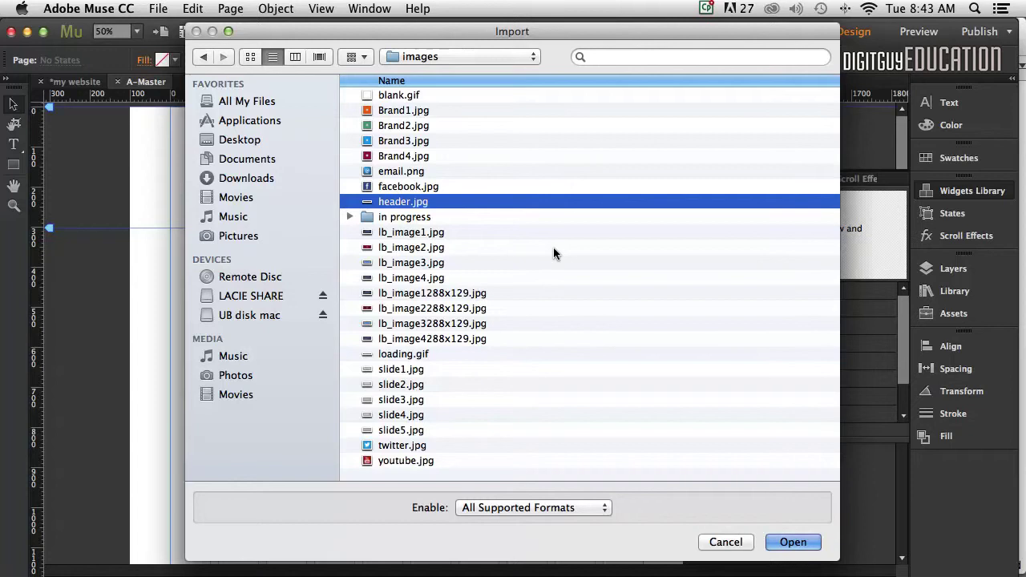
click(782, 542)
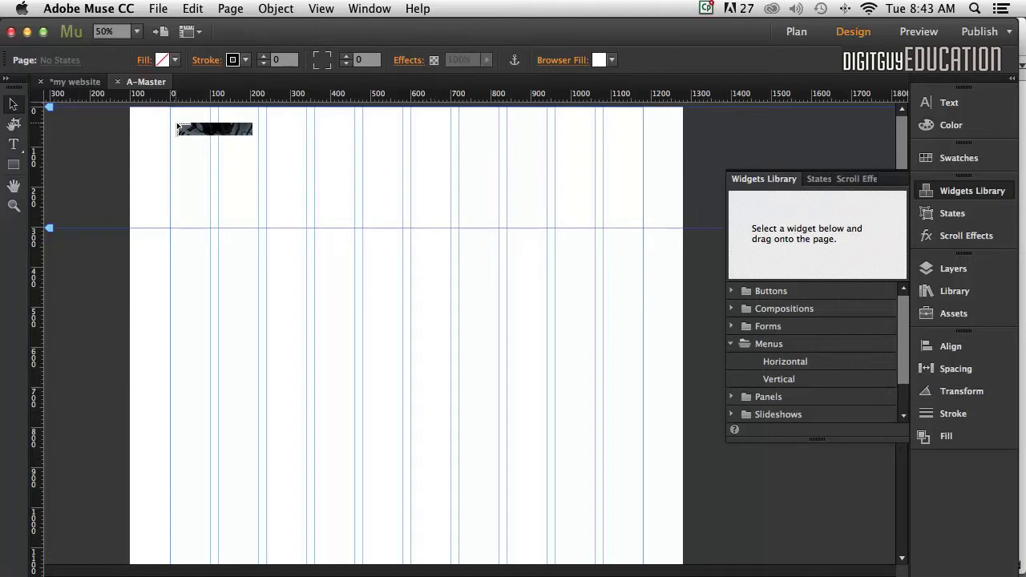
click(175, 122)
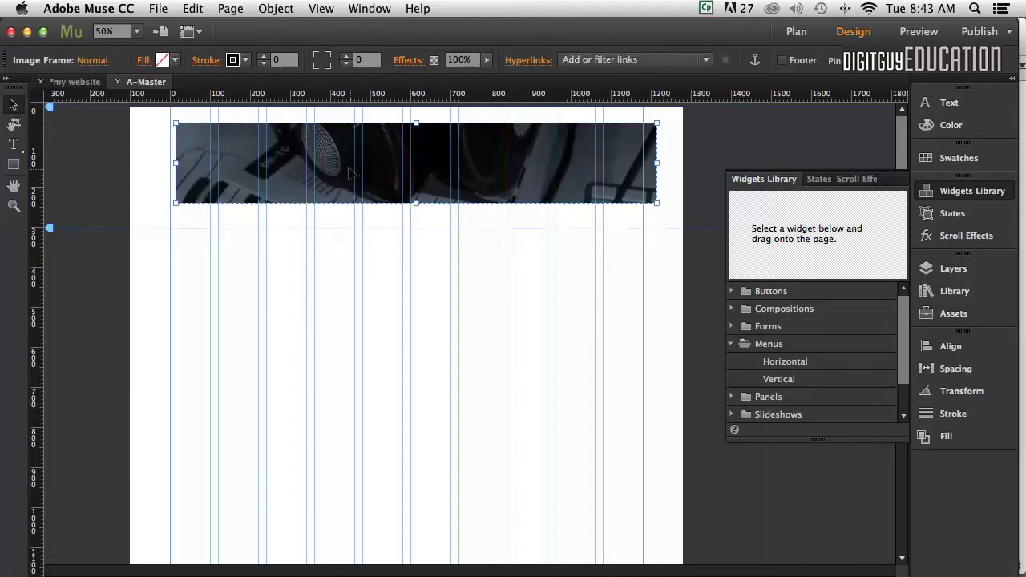
drag(350, 173, 344, 173)
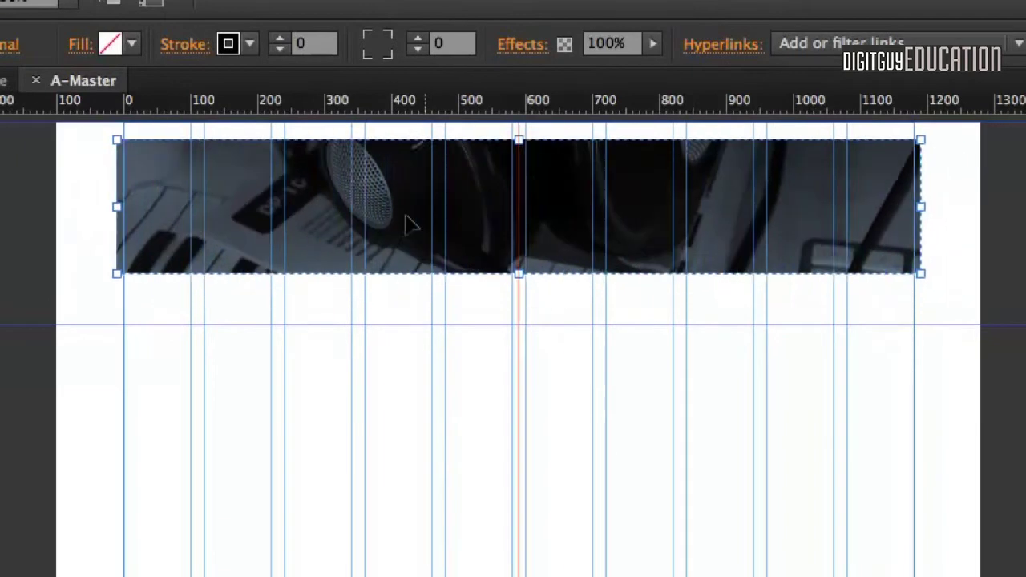
drag(407, 224, 422, 233)
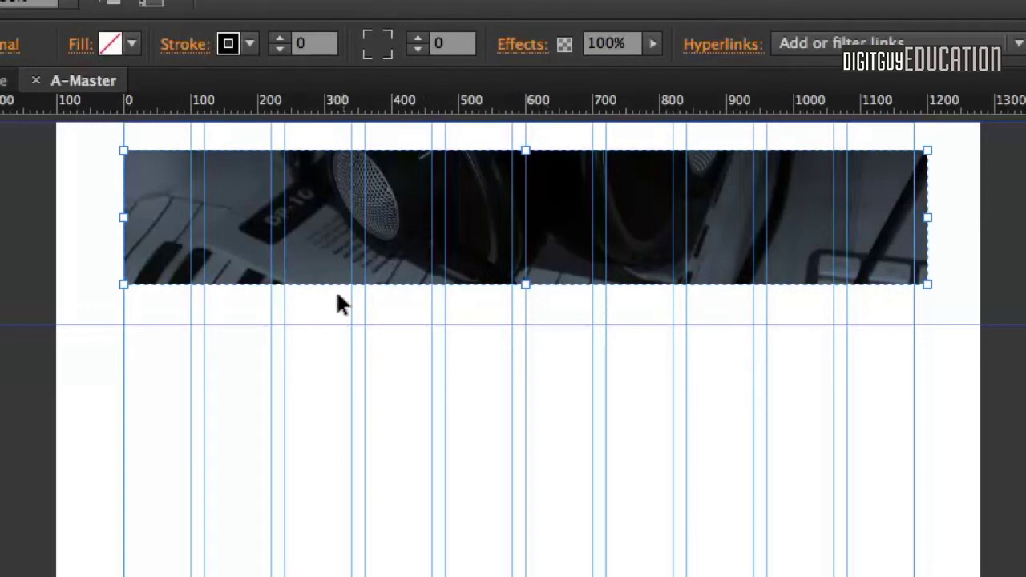
mouse_move(496, 237)
mouse_down()
mouse_move(482, 234)
mouse_move(492, 235)
mouse_up()
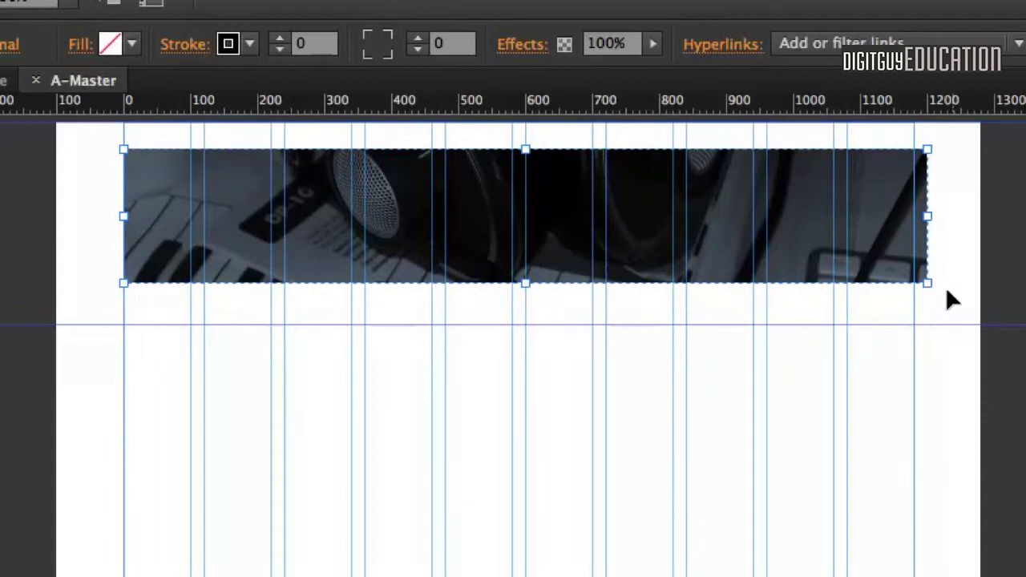
mouse_move(922, 279)
mouse_down()
mouse_move(996, 321)
mouse_move(914, 276)
mouse_up()
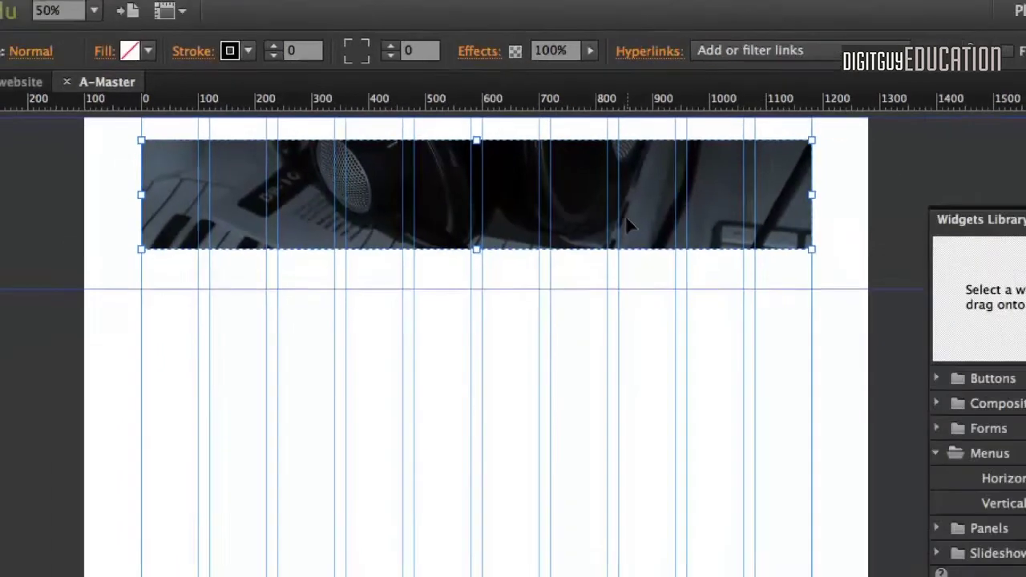
key(Delete)
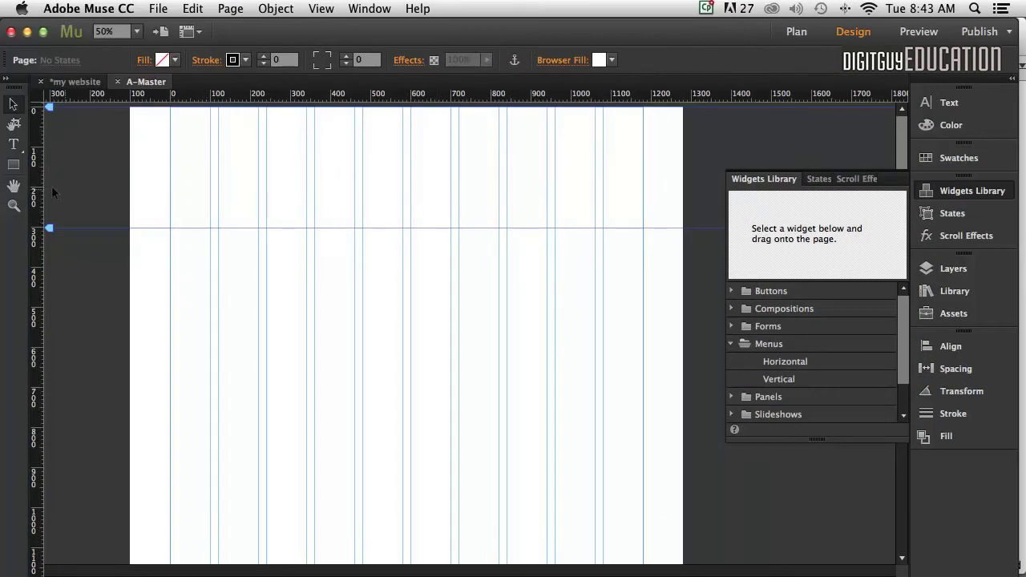
Draw a wide rectangle across the header area and fill it with header.jpg
click(13, 165)
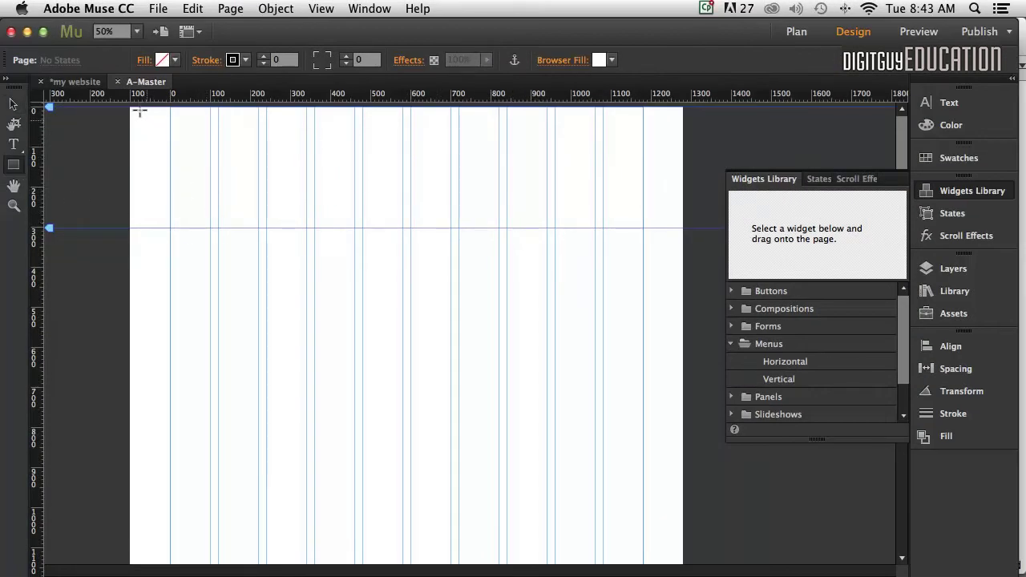
mouse_move(144, 115)
mouse_down()
mouse_move(256, 168)
mouse_move(596, 195)
mouse_move(665, 220)
mouse_move(665, 211)
mouse_up()
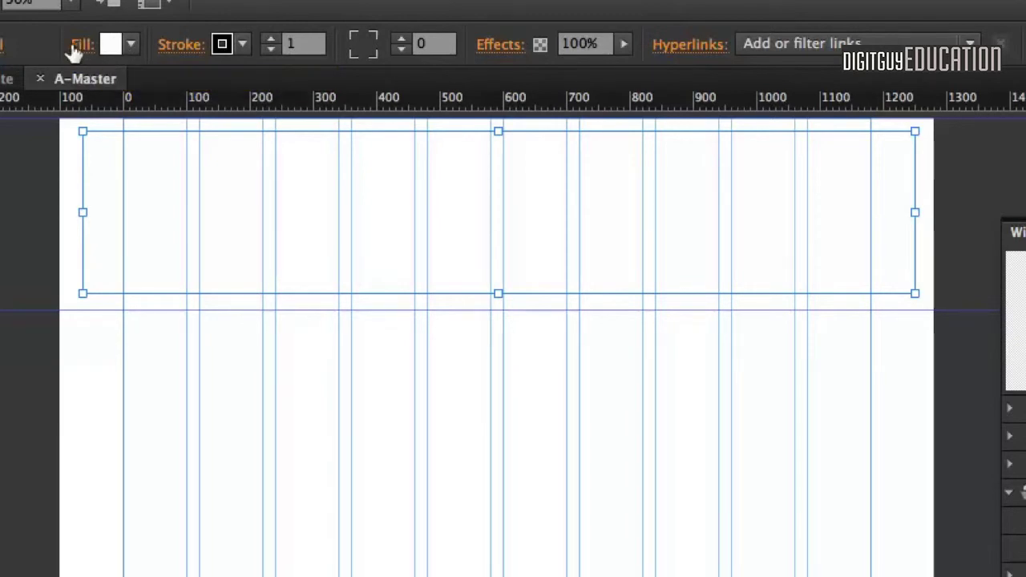
click(77, 46)
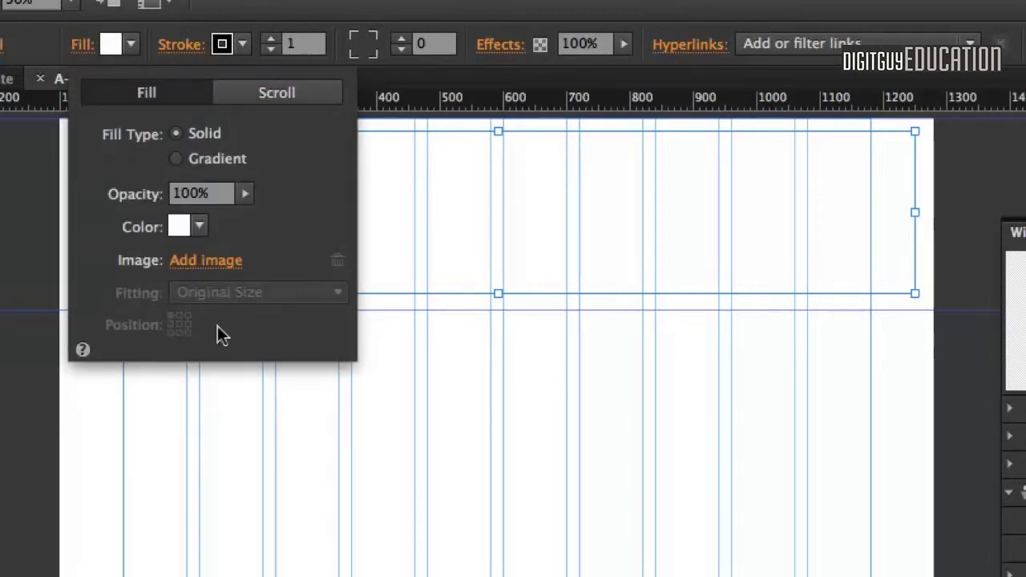
click(192, 261)
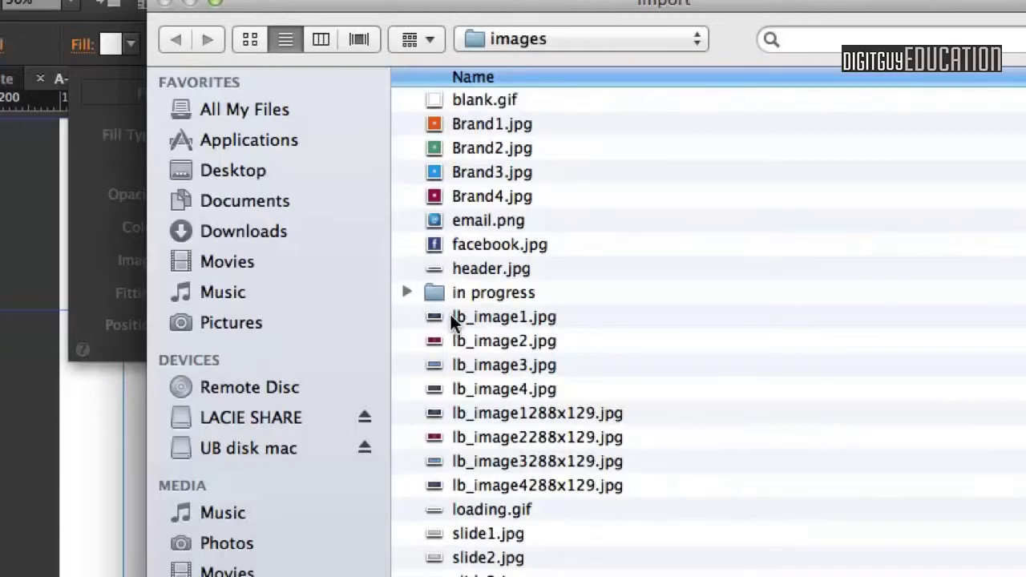
click(461, 268)
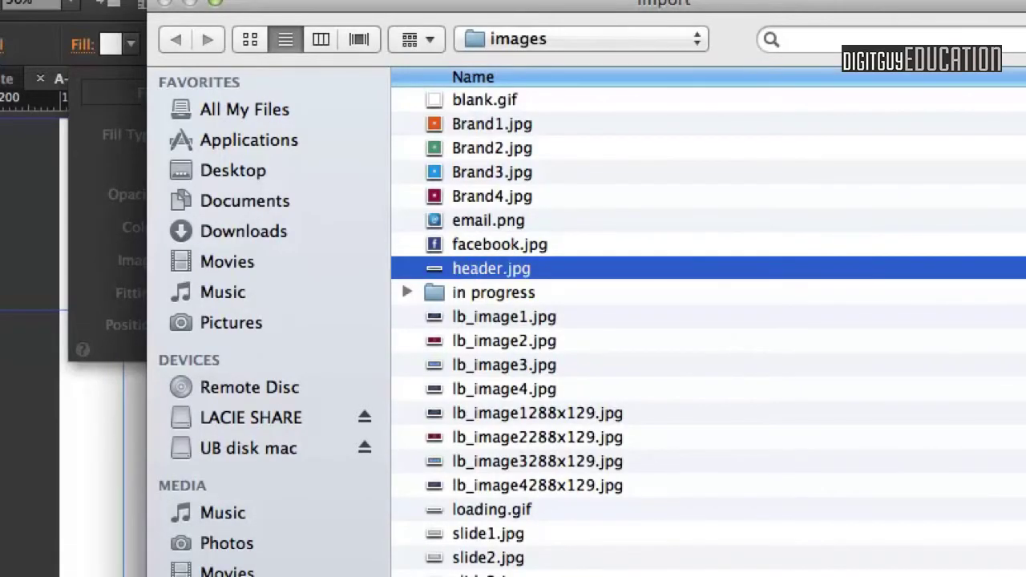
key(Return)
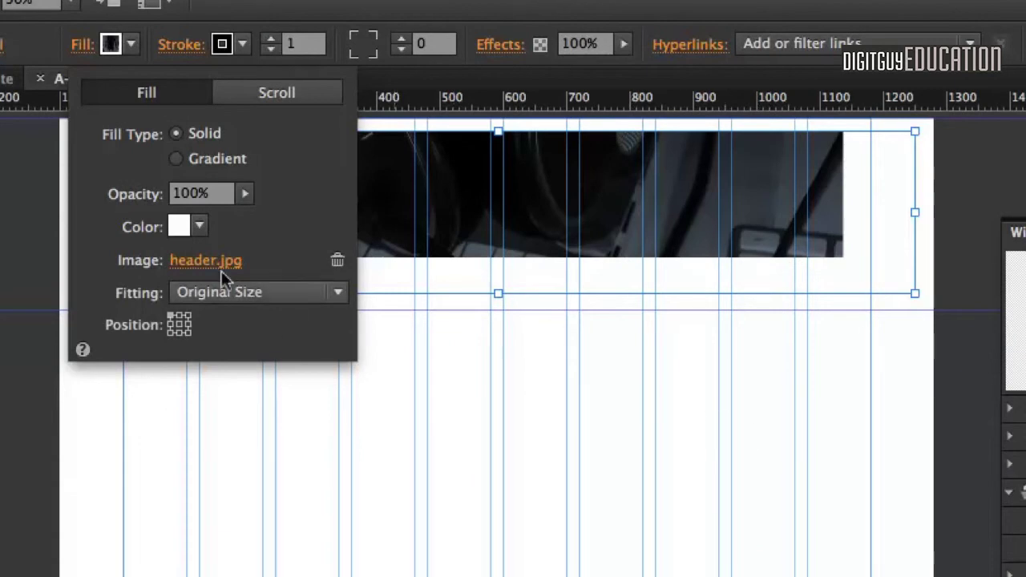
Set the header image fitting to Scale To Fill after briefly trying Tile
click(248, 291)
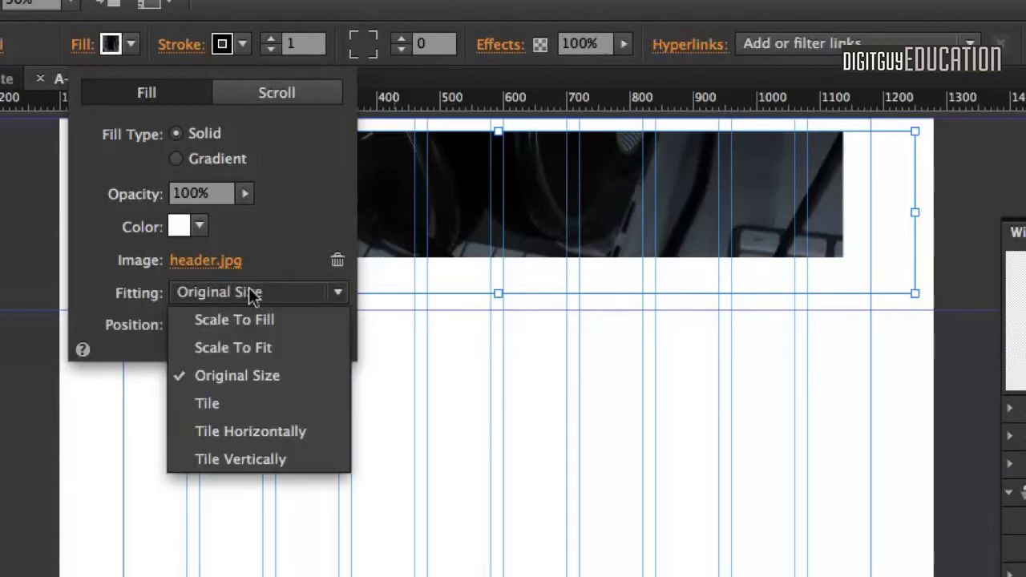
click(265, 403)
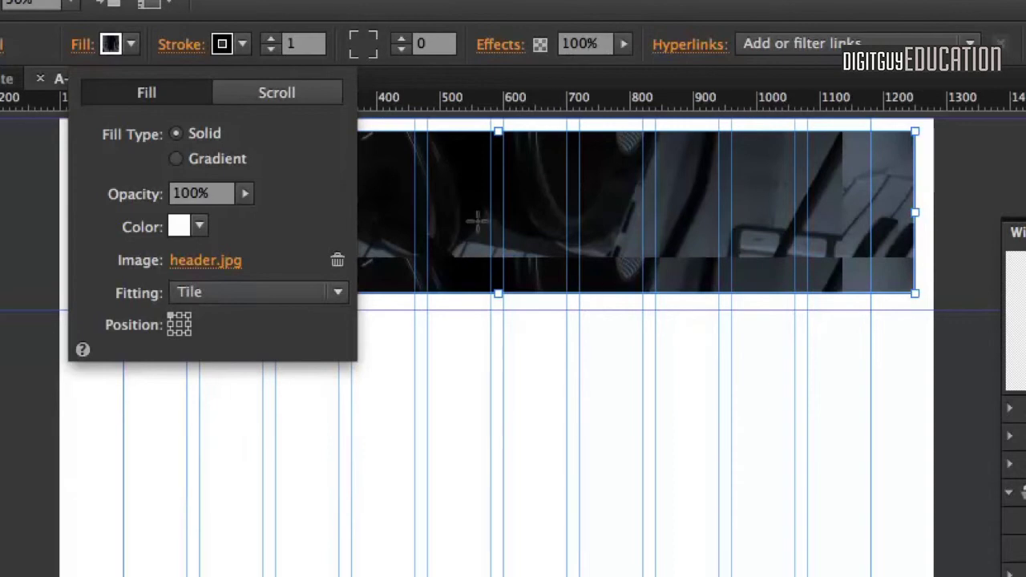
click(249, 291)
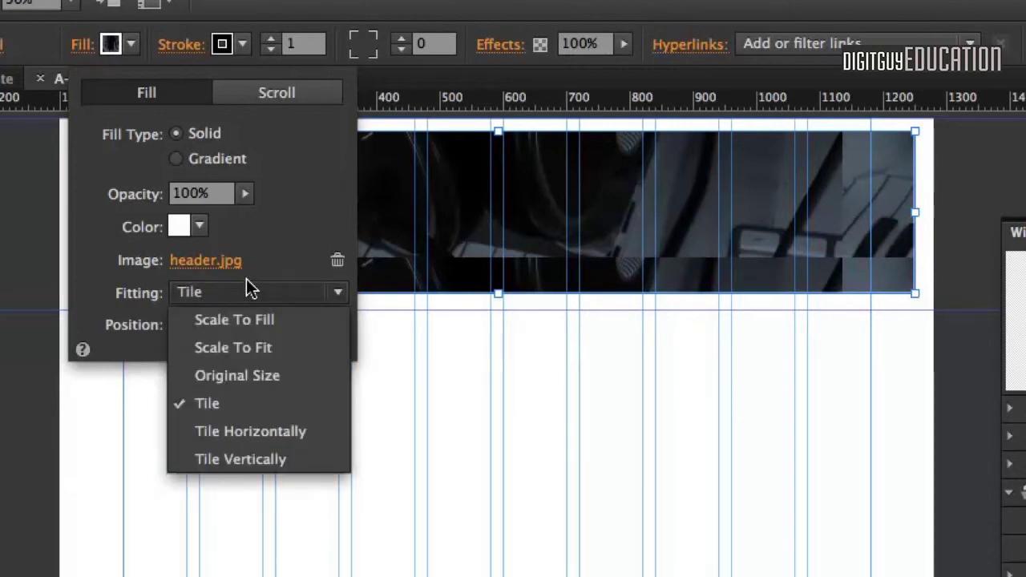
click(251, 320)
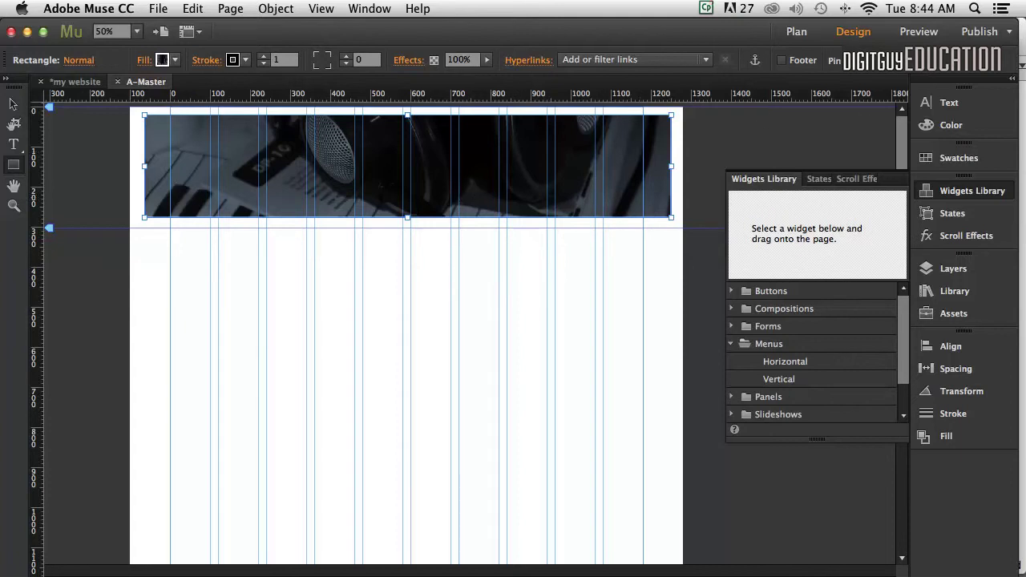
Stretch the header rectangle to 100% browser width and move it flush with the page top
click(1012, 78)
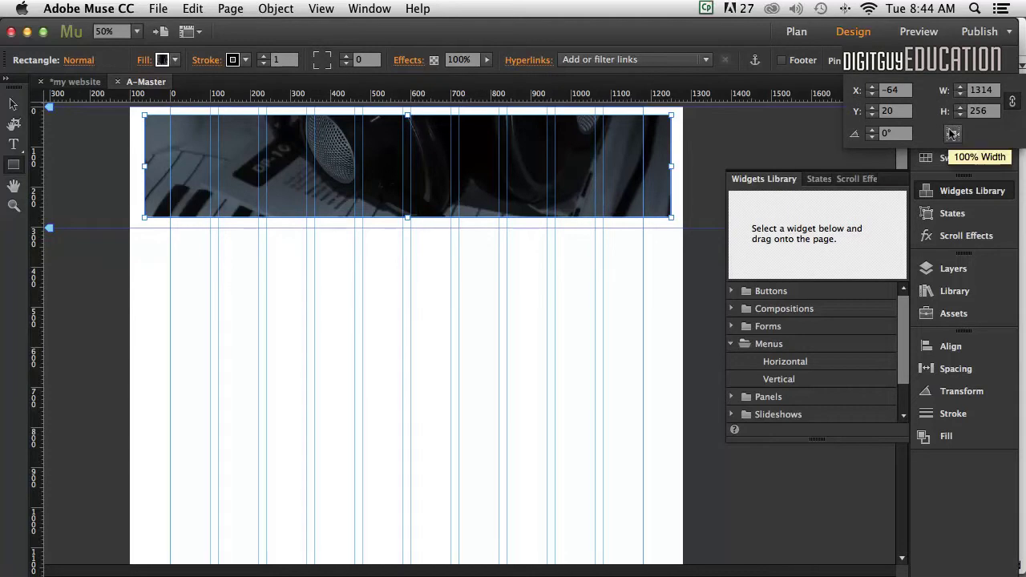
click(952, 134)
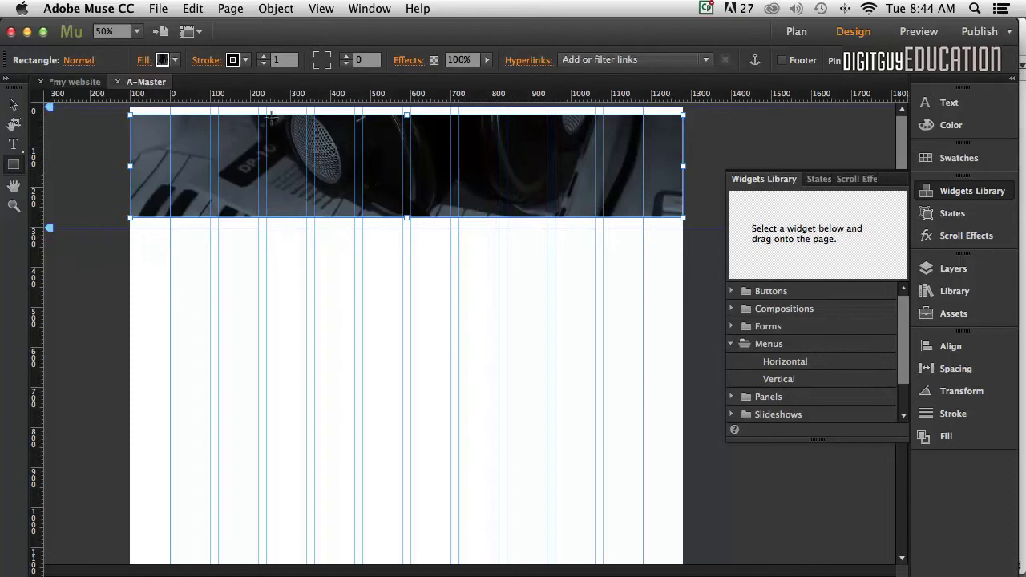
click(13, 104)
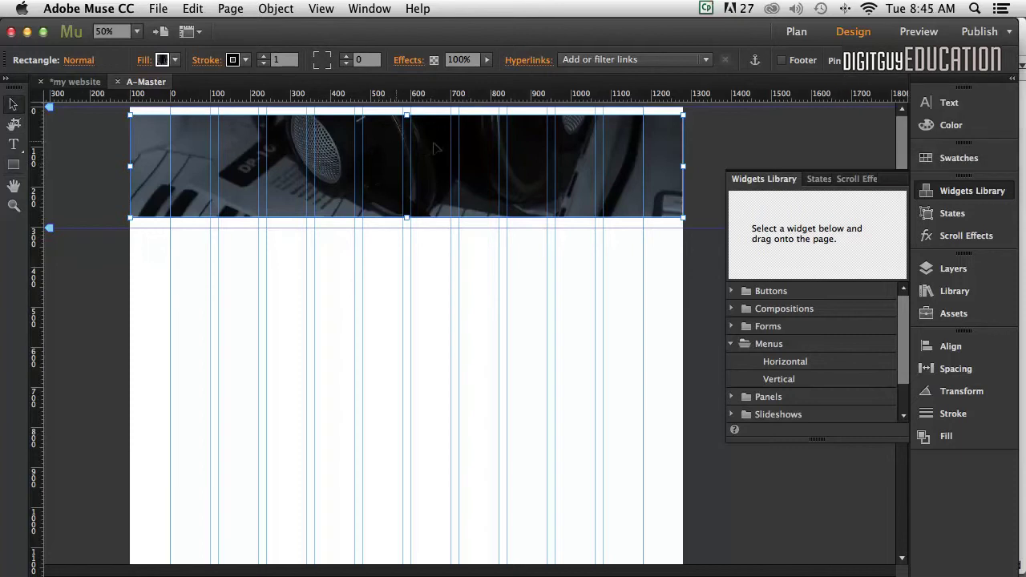
drag(416, 160, 414, 151)
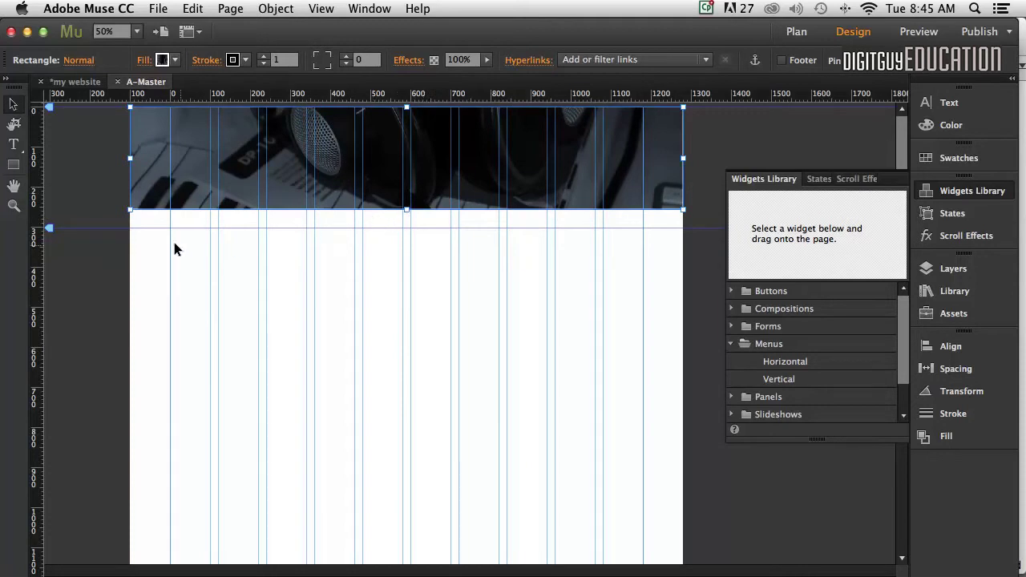
click(183, 261)
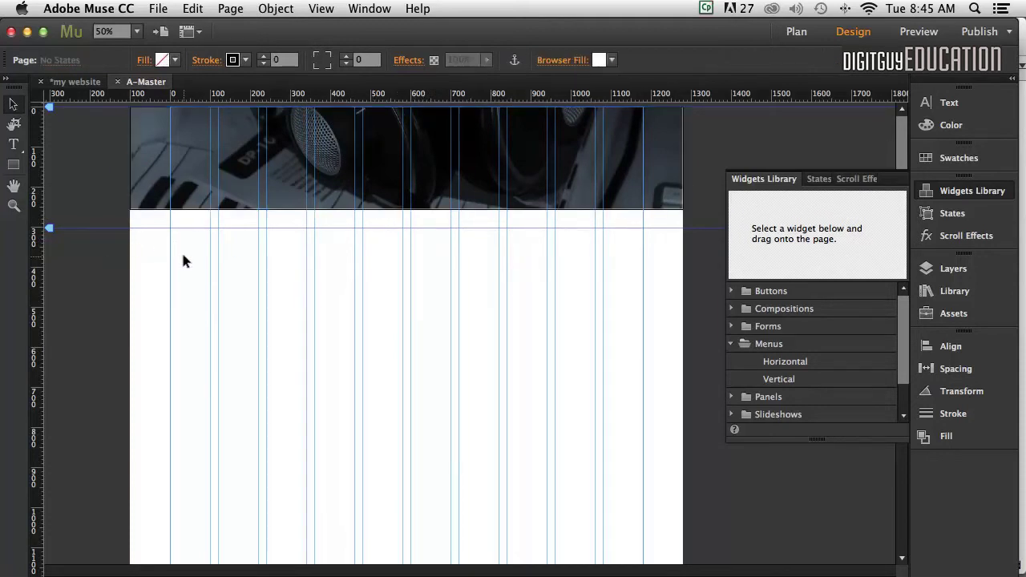
Place Animated_logo.oam from the single page web site > assets folder
click(158, 8)
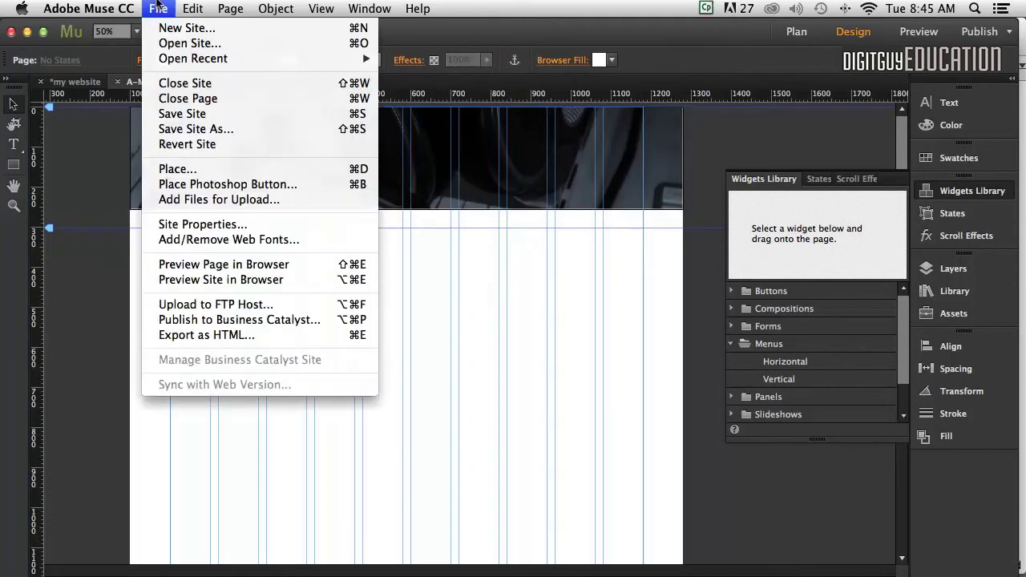
click(223, 168)
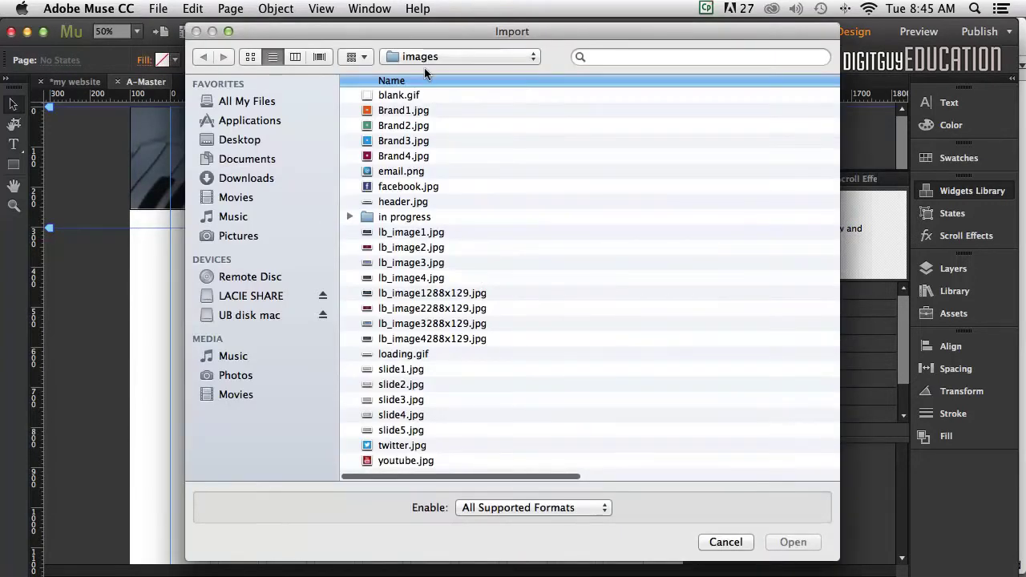
click(421, 57)
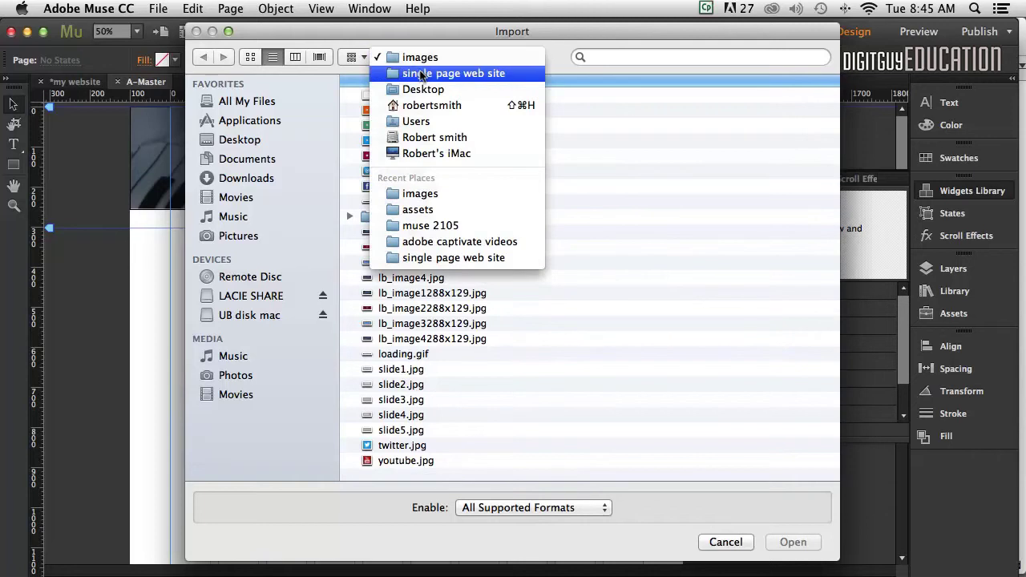
click(420, 75)
double_click(380, 94)
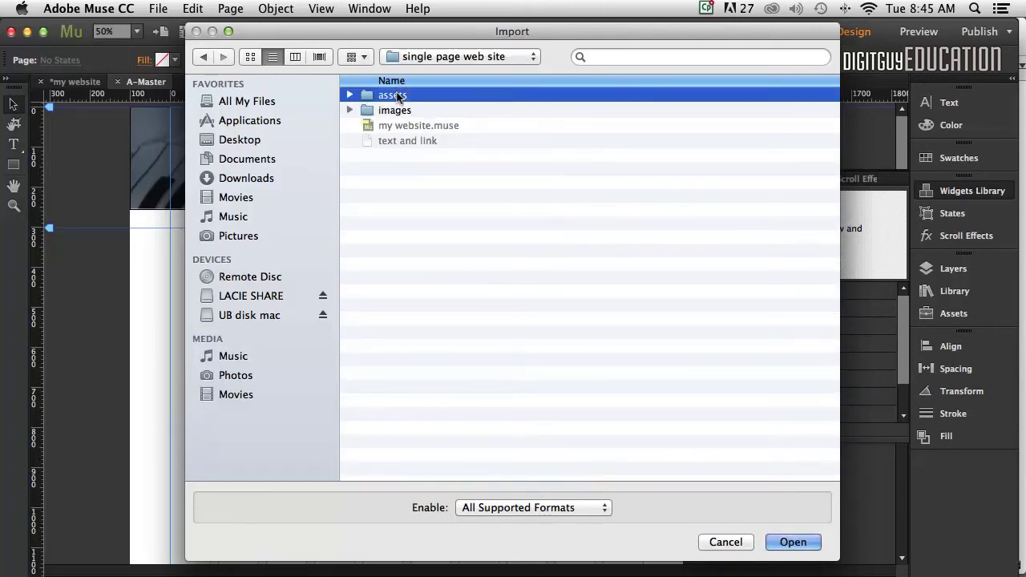
click(420, 94)
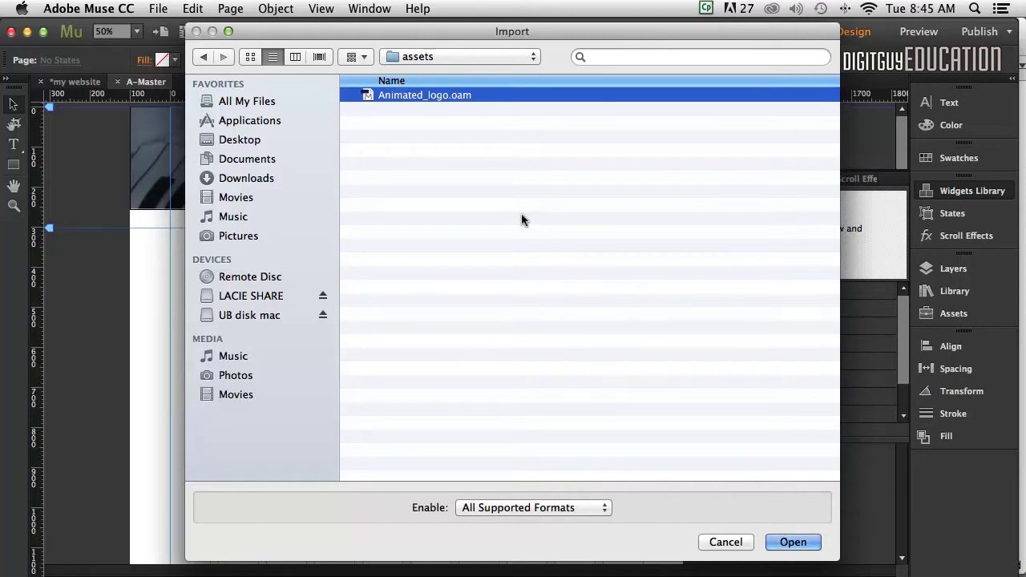
click(791, 542)
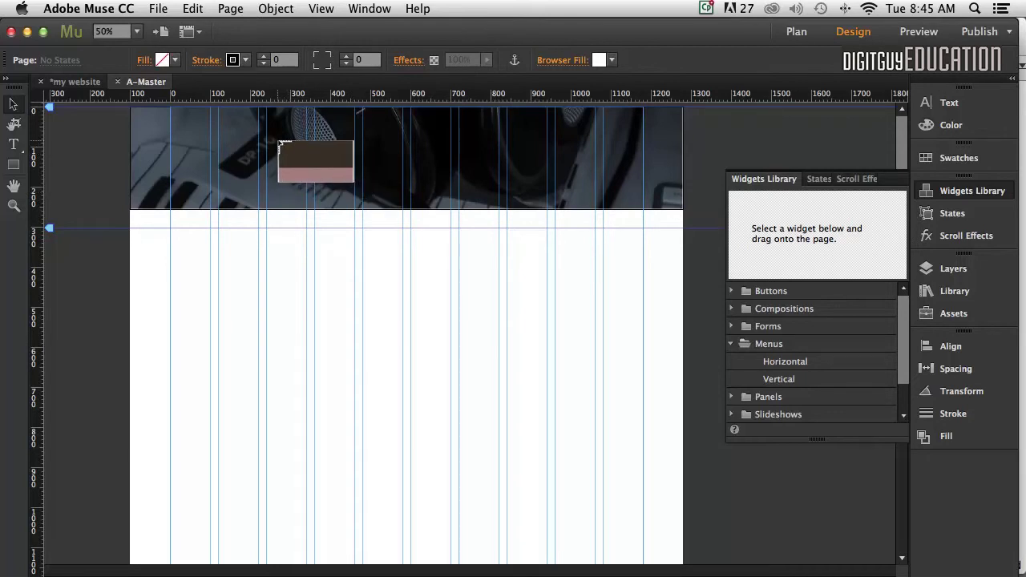
Drop the animated logo and shrink it to sit centred over the header at about X 391, Y 16
click(277, 142)
drag(425, 206, 284, 191)
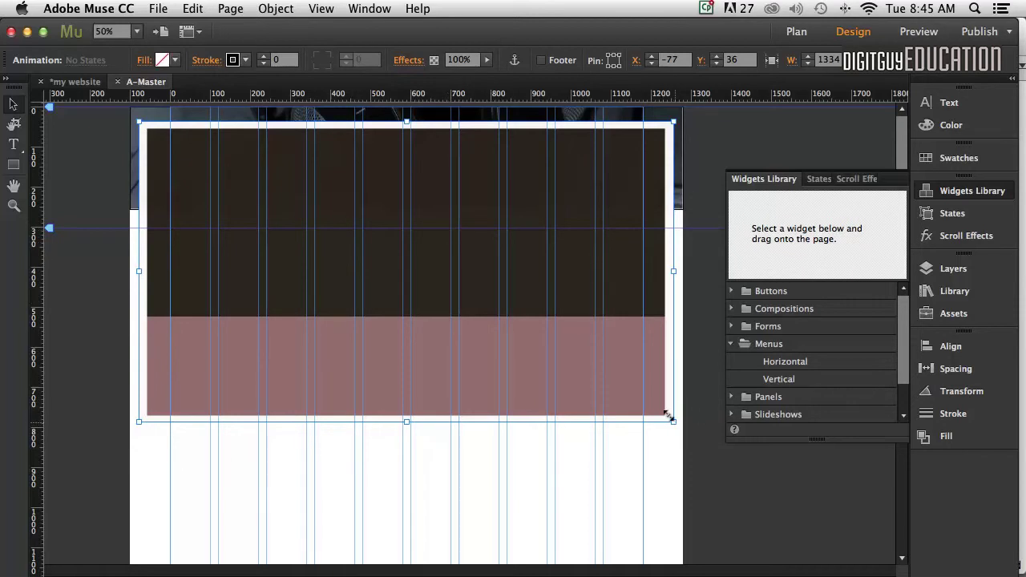
drag(668, 415, 341, 186)
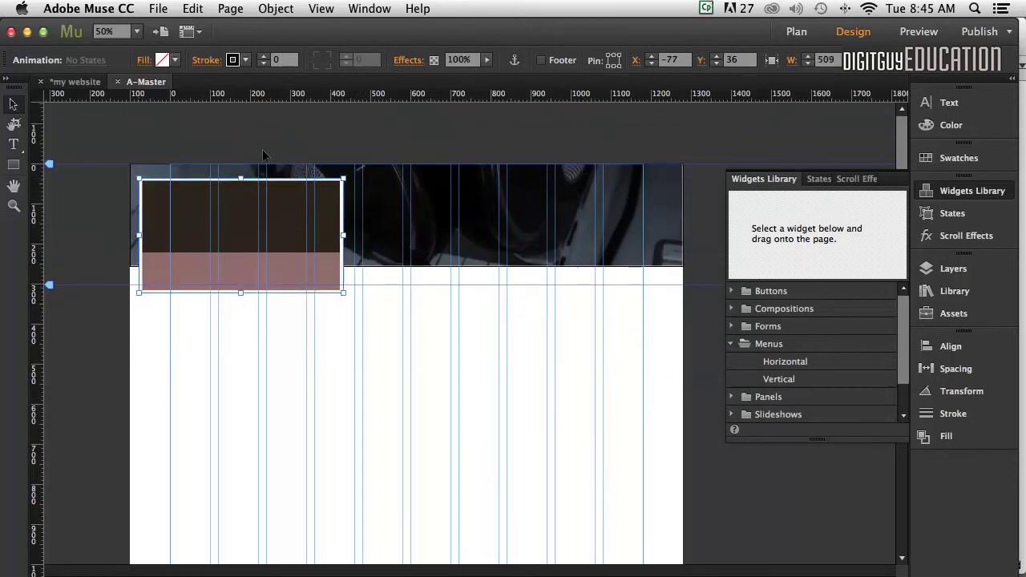
drag(272, 211, 459, 220)
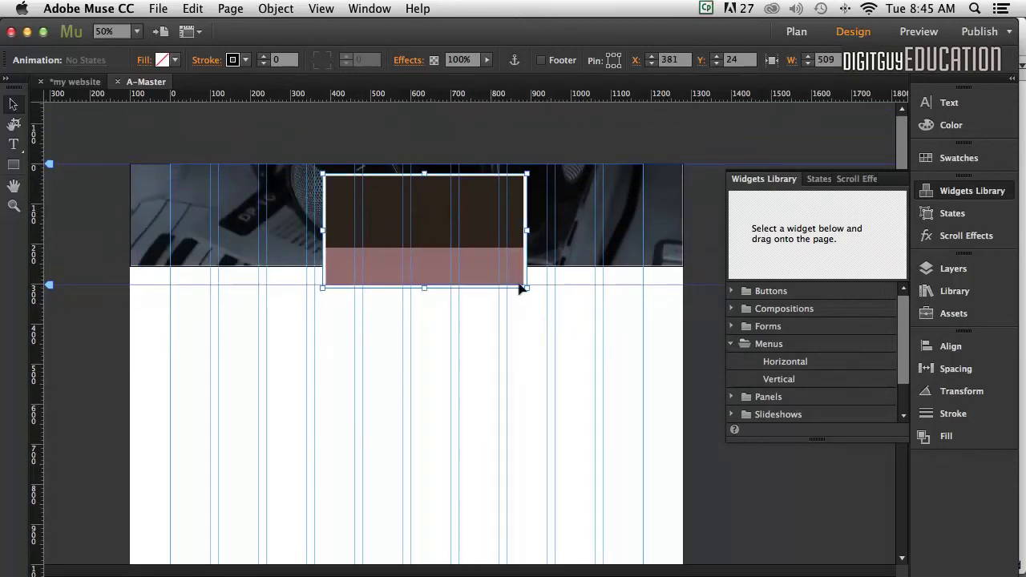
drag(517, 279, 474, 250)
mouse_move(426, 227)
mouse_down()
mouse_move(441, 226)
mouse_move(426, 222)
mouse_up()
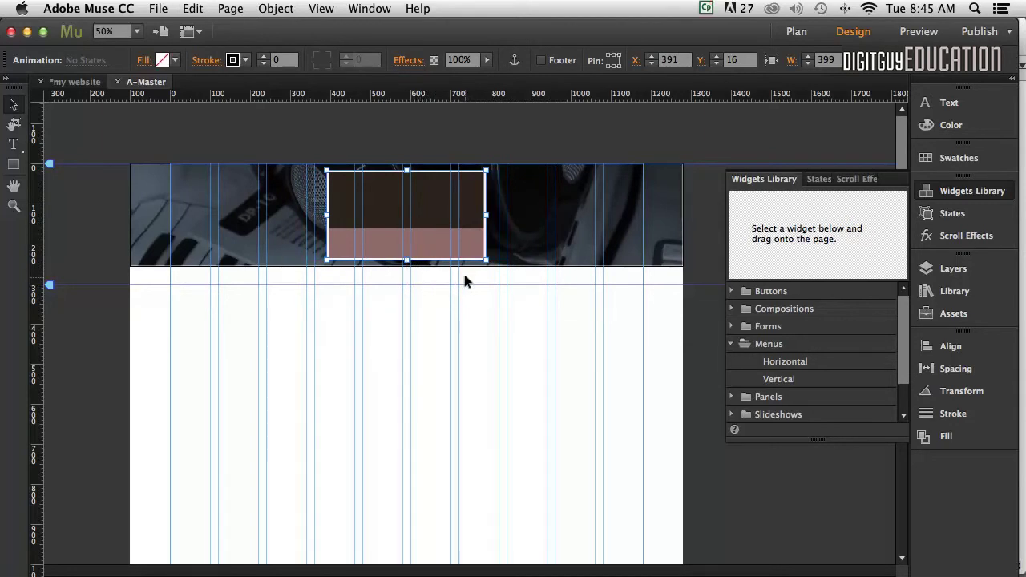
click(510, 315)
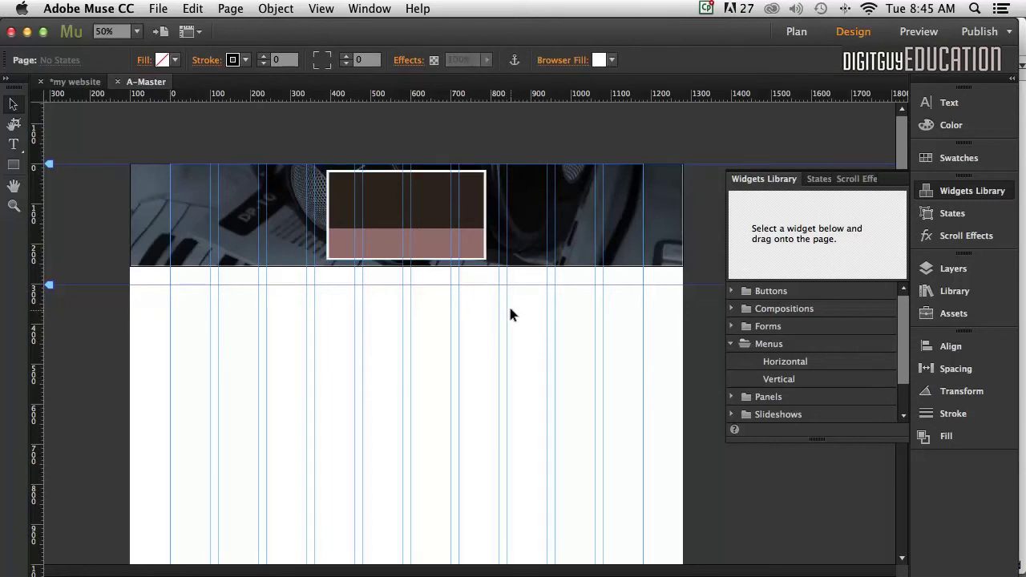
Preview the A-Master page in the browser with Shift+Cmd+E
click(909, 34)
click(158, 8)
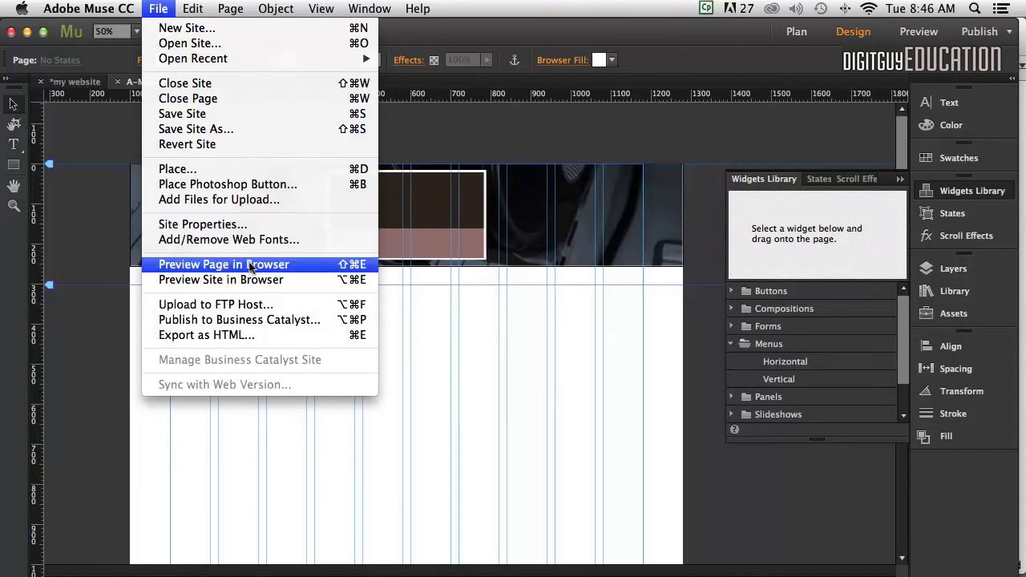
click(505, 375)
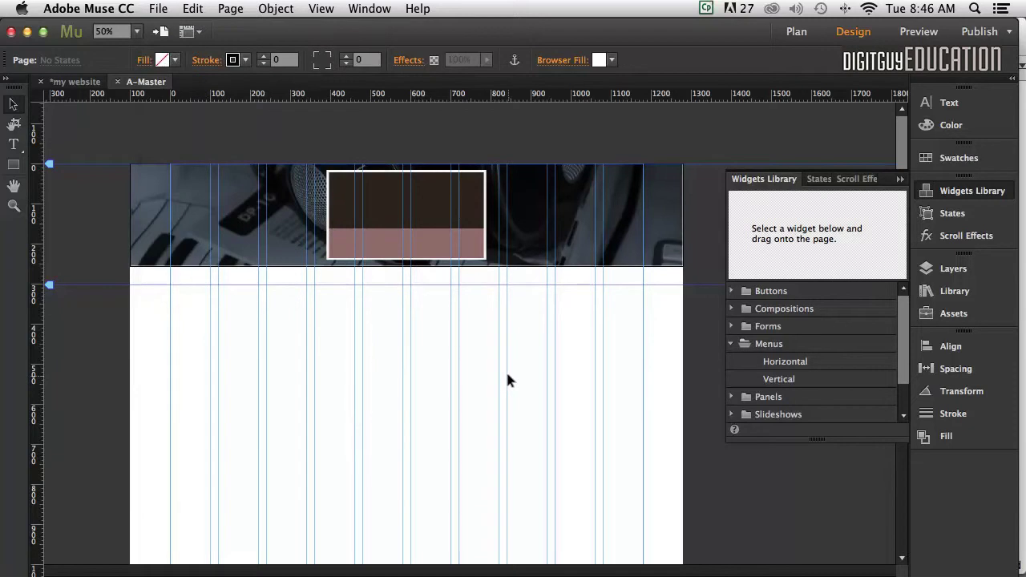
key(super+shift+e)
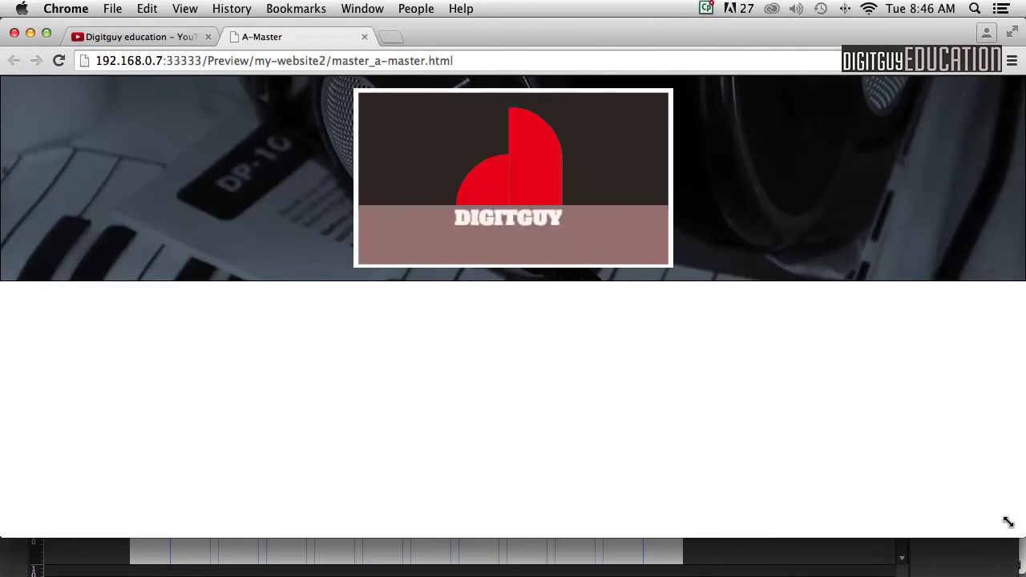
Resize the Chrome preview window to check the layout, then close it to return to Muse
drag(1005, 522, 981, 529)
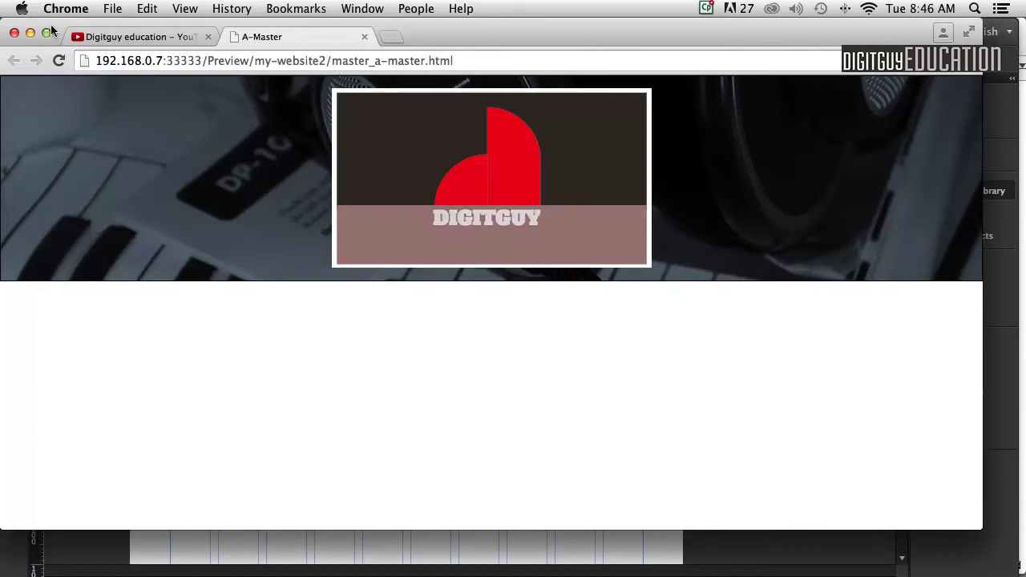
click(12, 31)
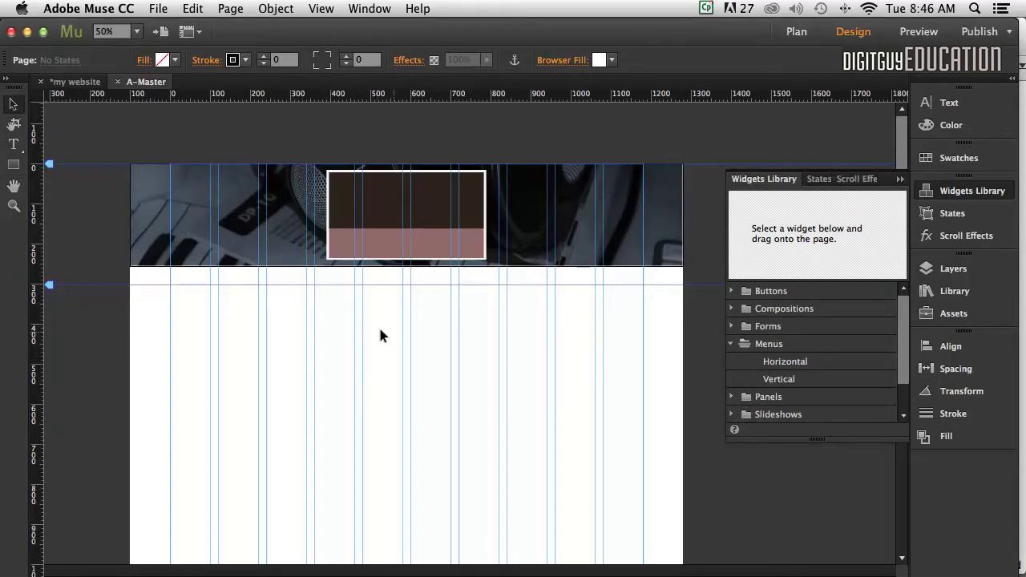
Draw a thin bar just below the header and fill it with tan swatch C7B299
click(13, 164)
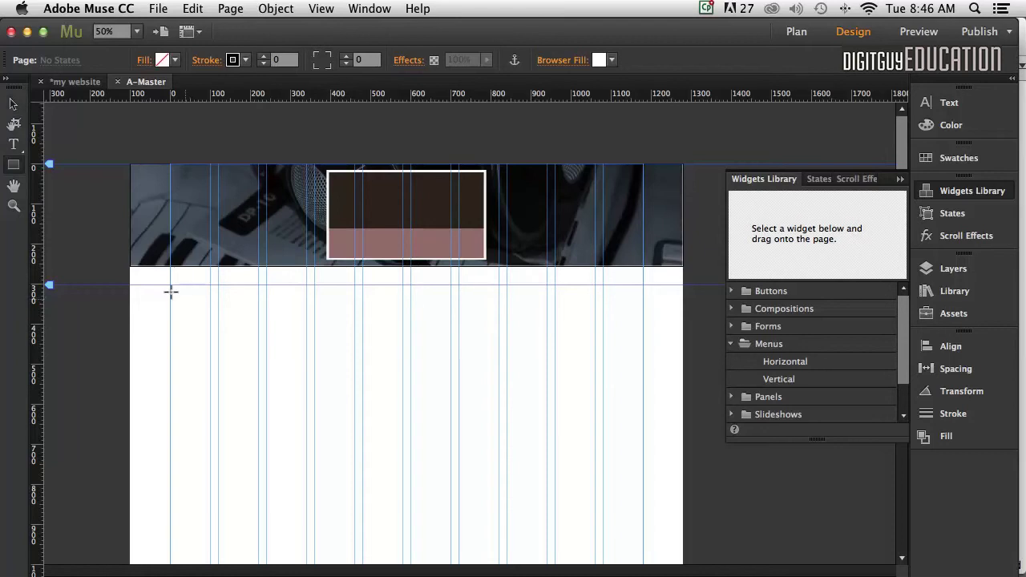
drag(126, 265, 679, 276)
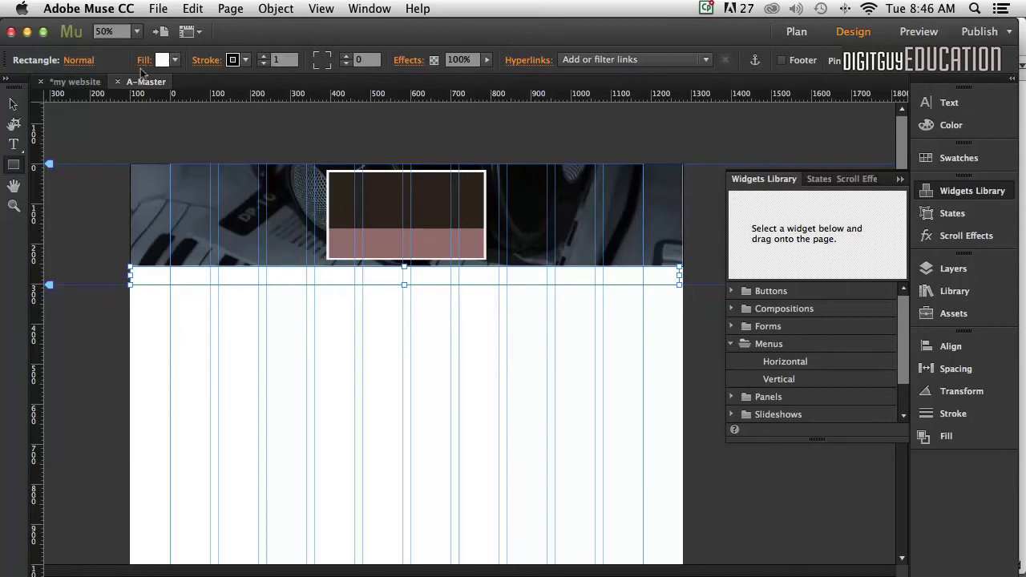
click(171, 60)
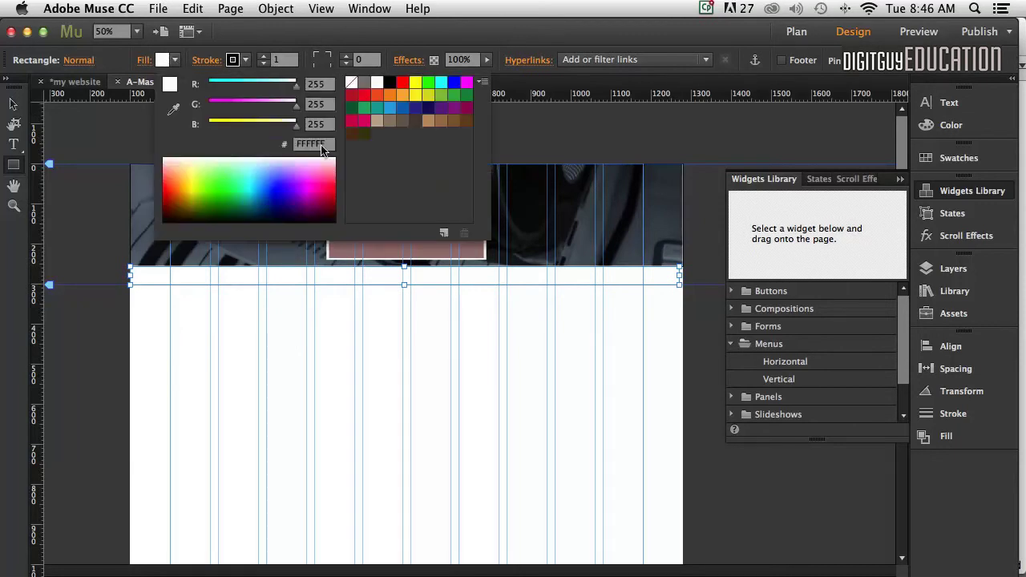
click(376, 120)
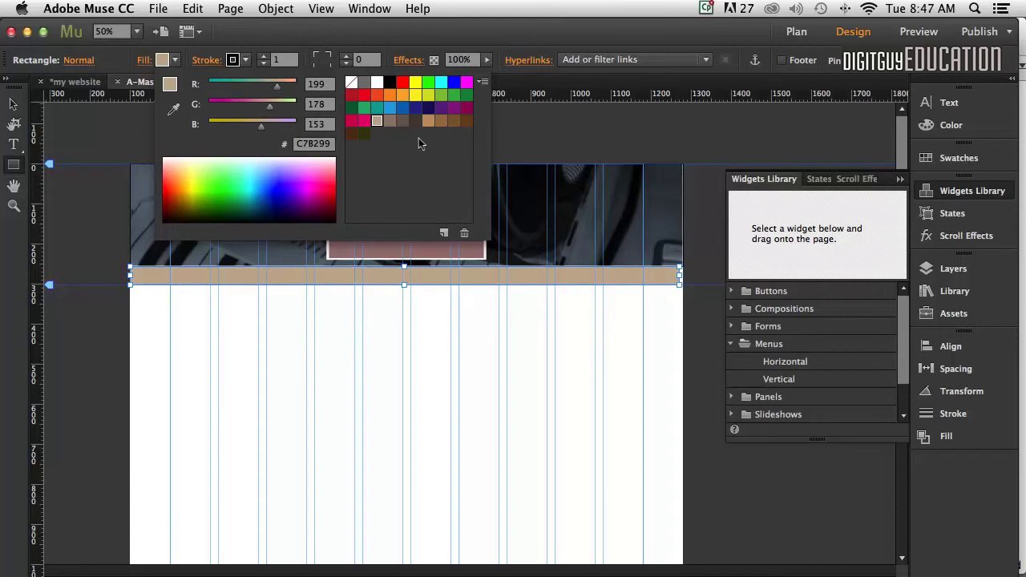
click(13, 105)
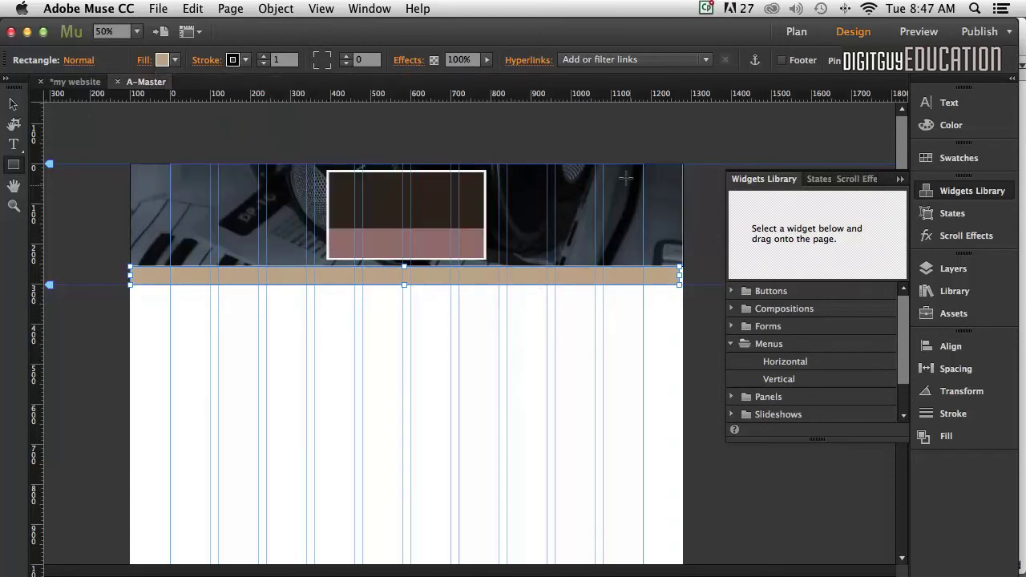
Stretch the tan bar to the full browser width and deselect it
click(1019, 64)
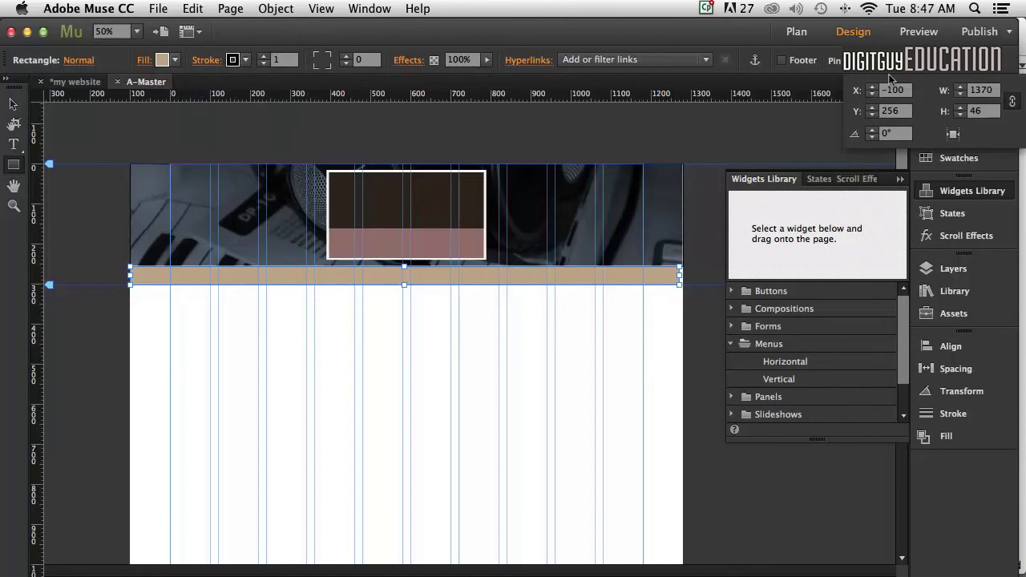
click(952, 133)
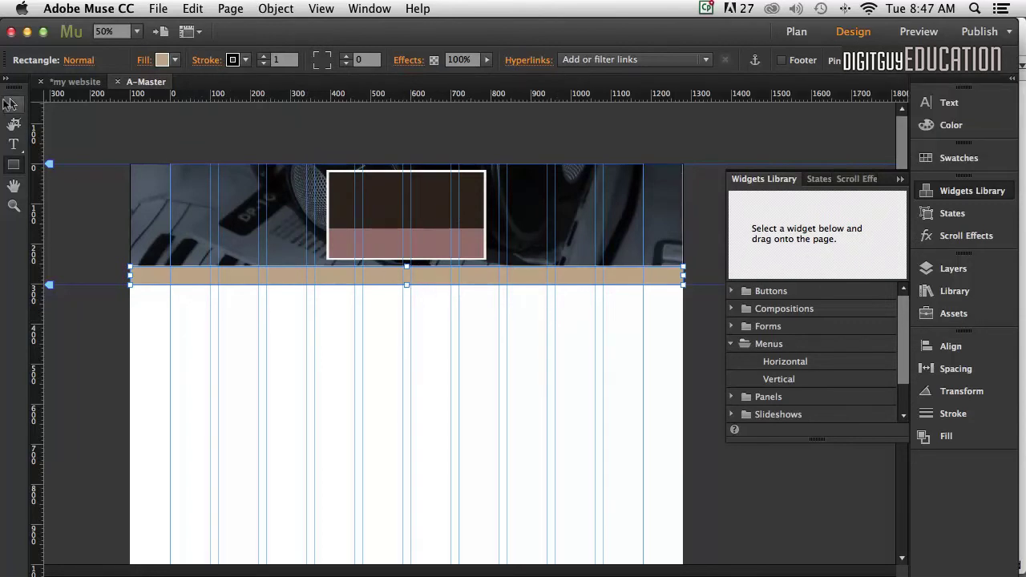
key(v)
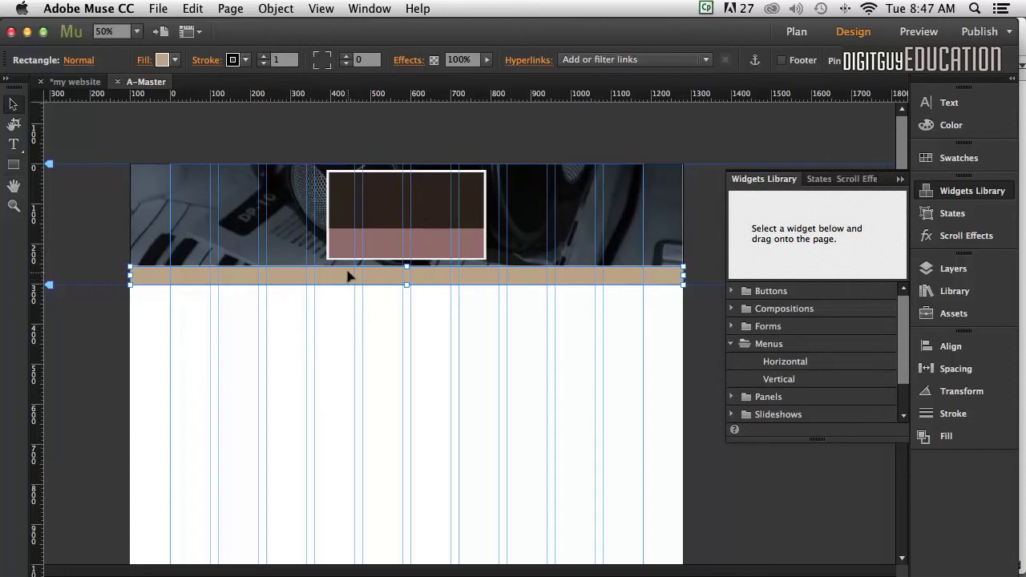
click(369, 309)
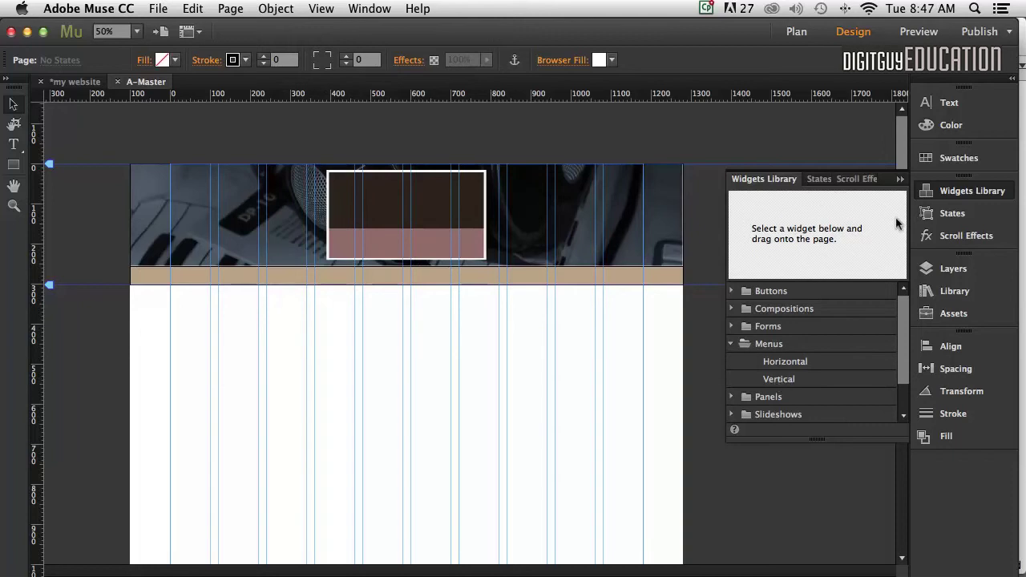
Place a Horizontal menu widget from the Menus group below the tan bar
click(958, 191)
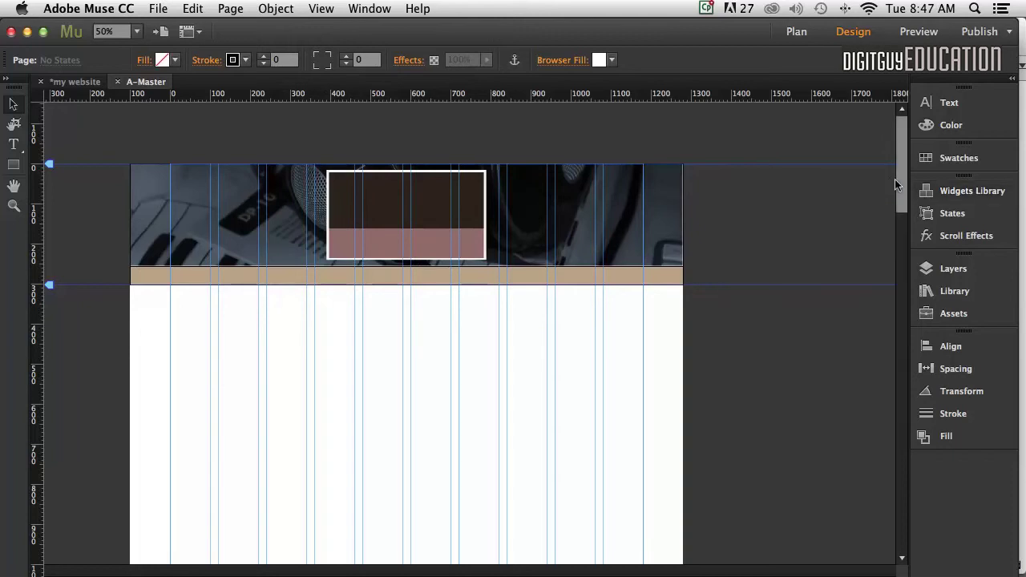
click(956, 190)
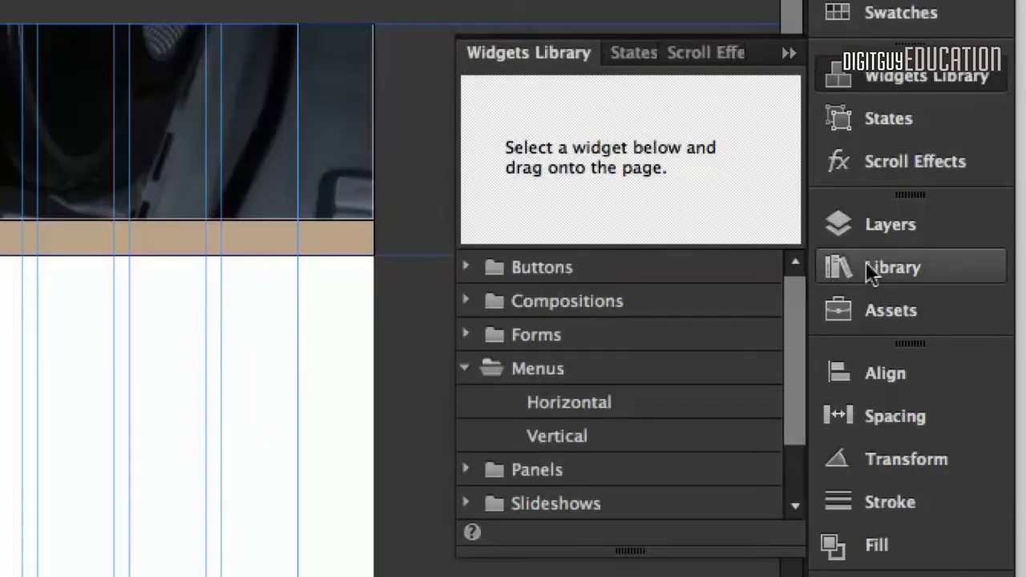
click(523, 353)
click(572, 405)
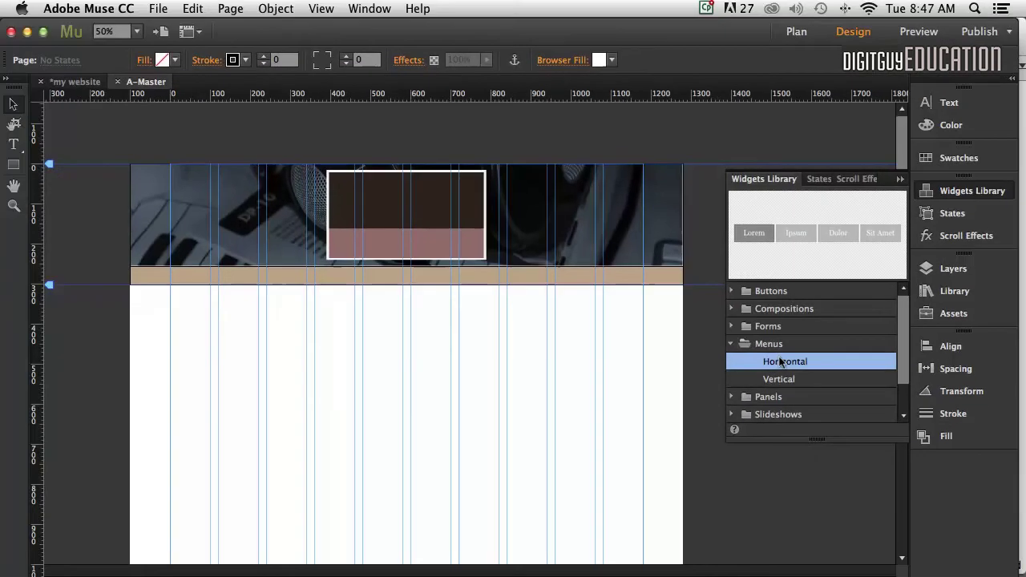
drag(561, 402, 198, 312)
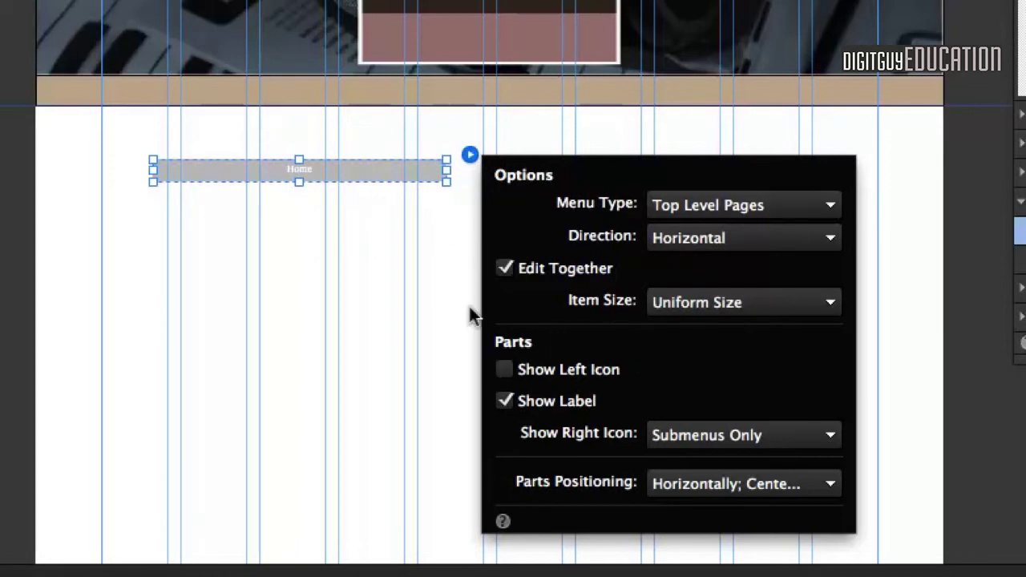
Make it a manual menu, then reselect the widget and zoom in on it
click(746, 201)
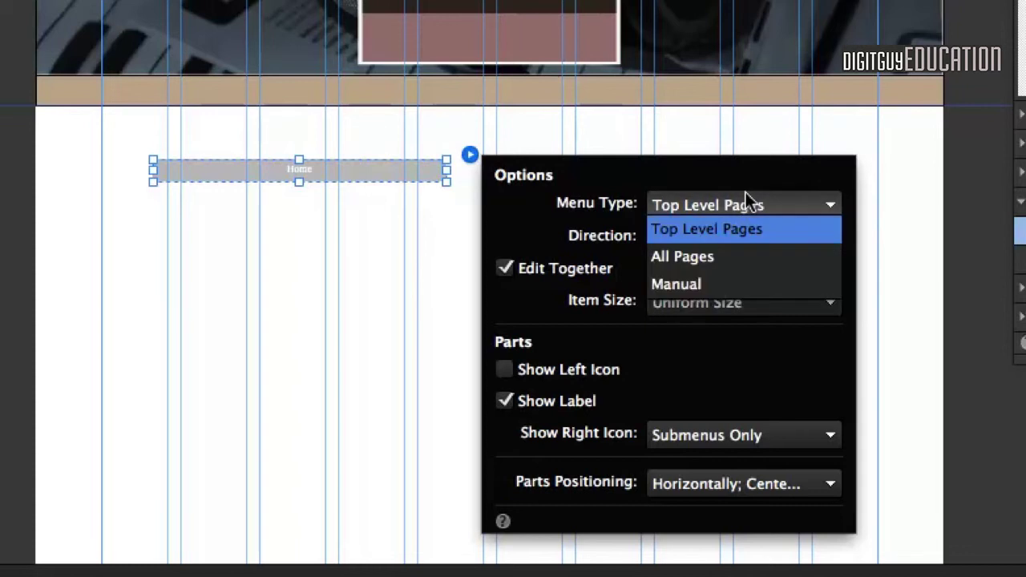
click(669, 282)
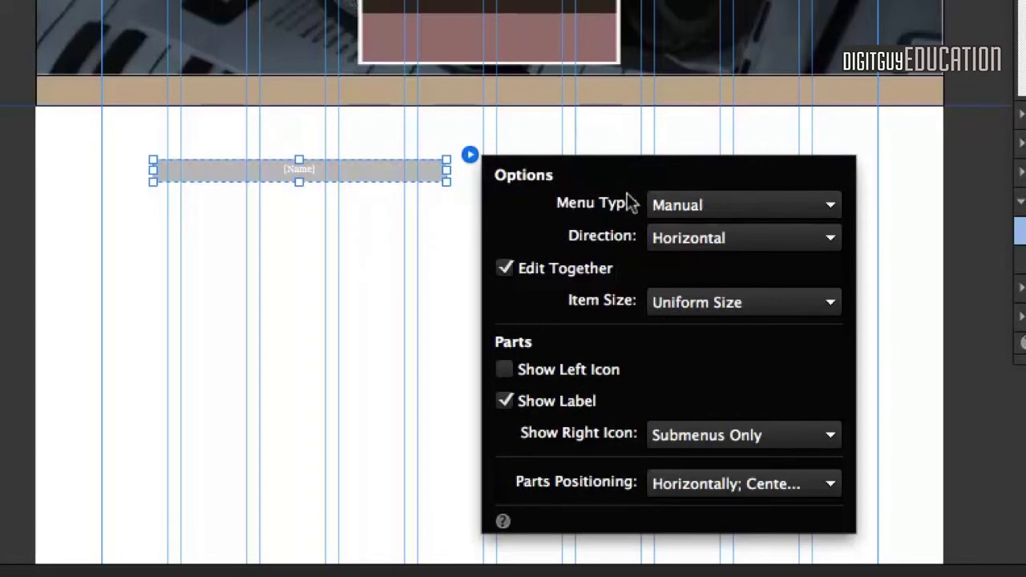
click(403, 250)
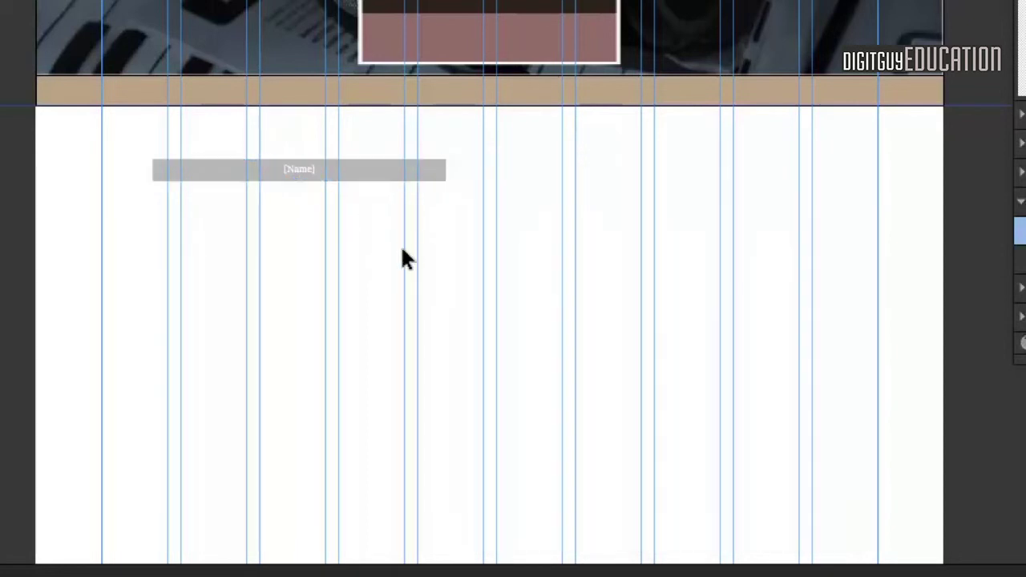
click(321, 167)
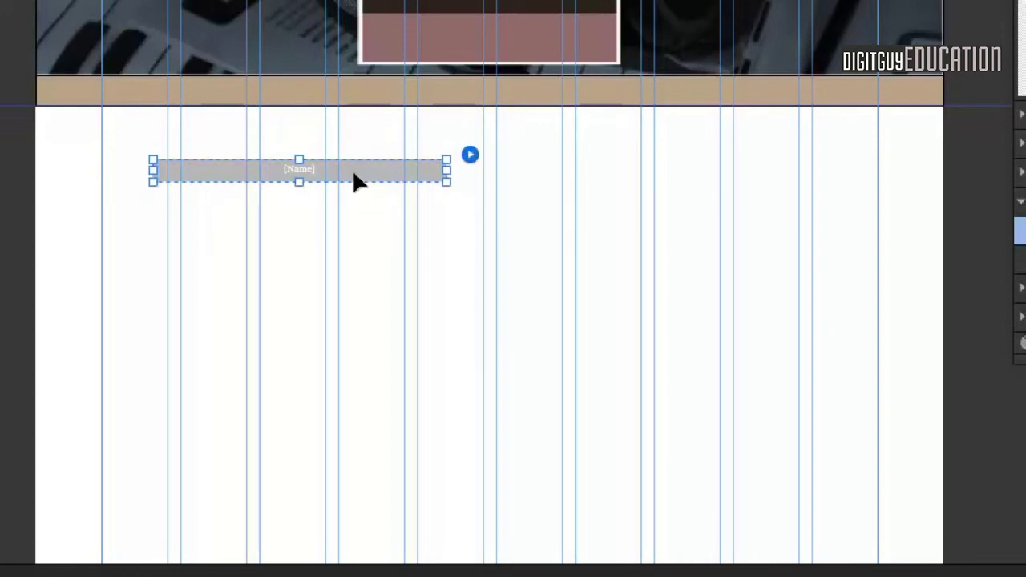
key(ctrl+equal)
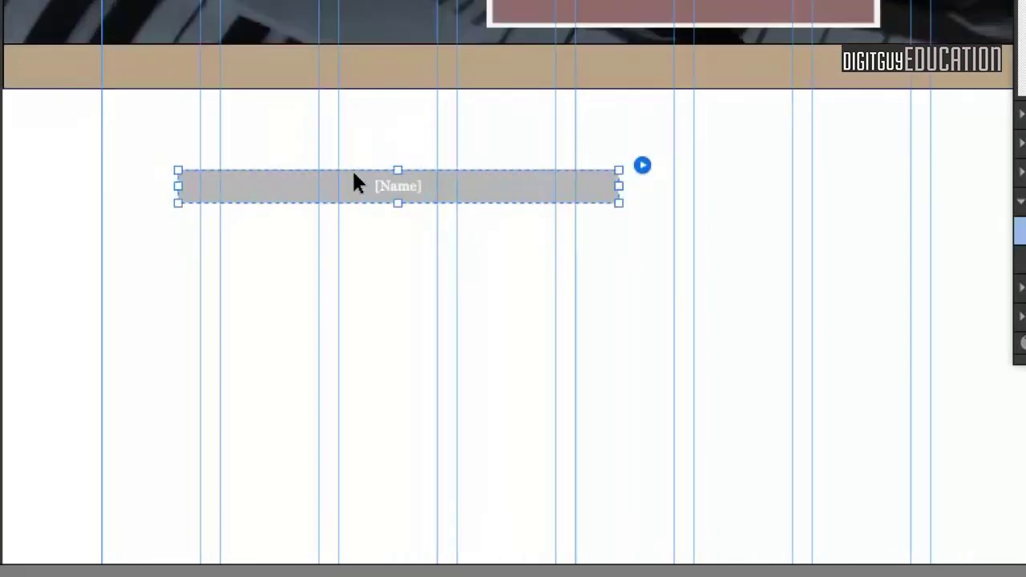
key(Delete)
key(ctrl+=)
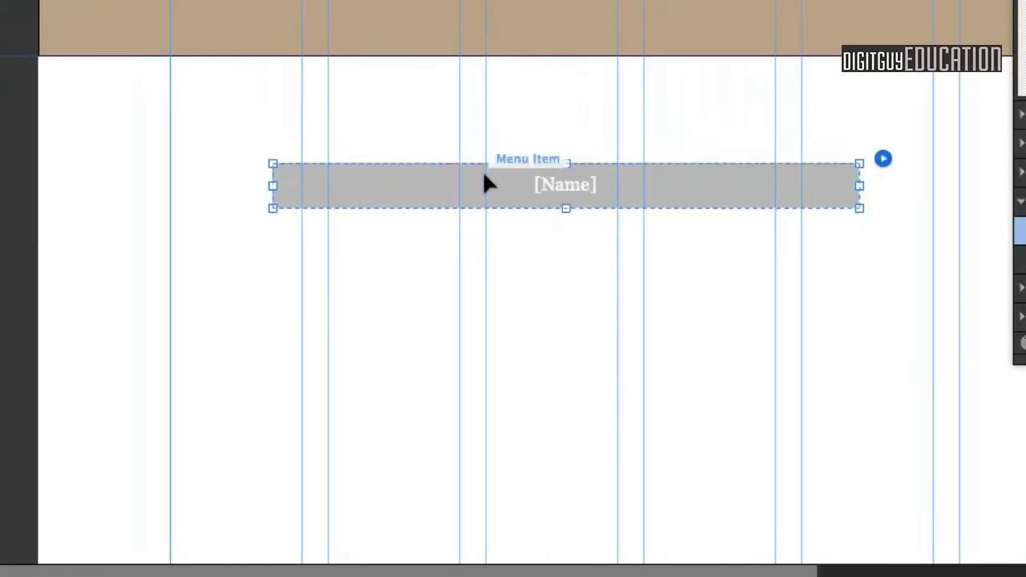
Reposition the [Name] menu bar up, left, then slightly right and down
click(350, 251)
drag(361, 183, 226, 157)
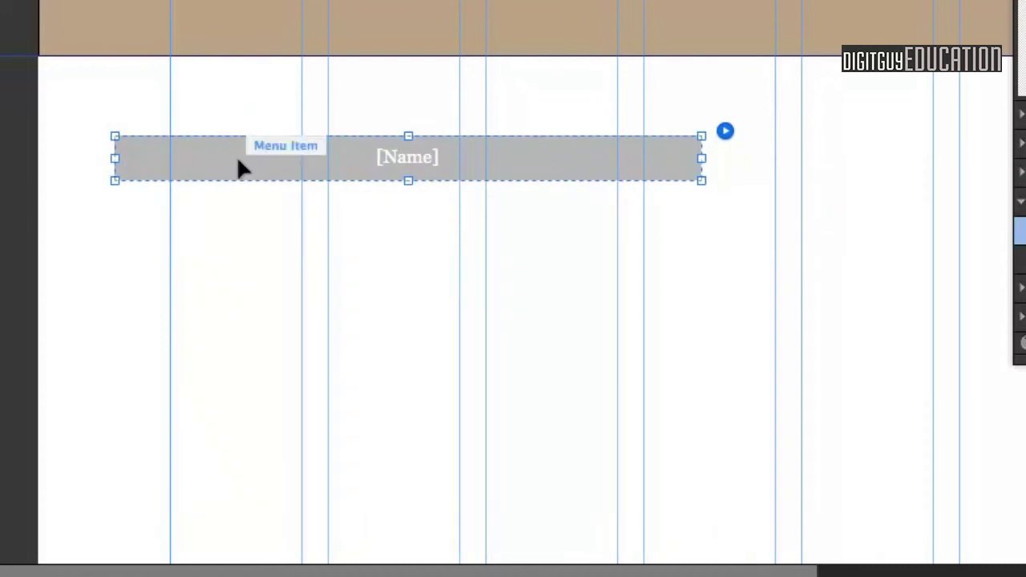
click(410, 282)
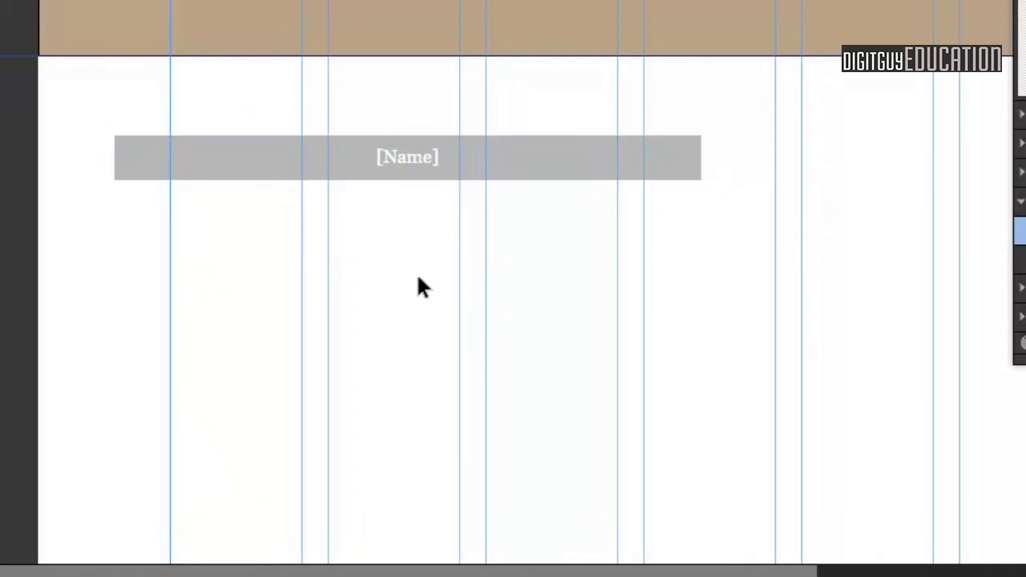
click(515, 157)
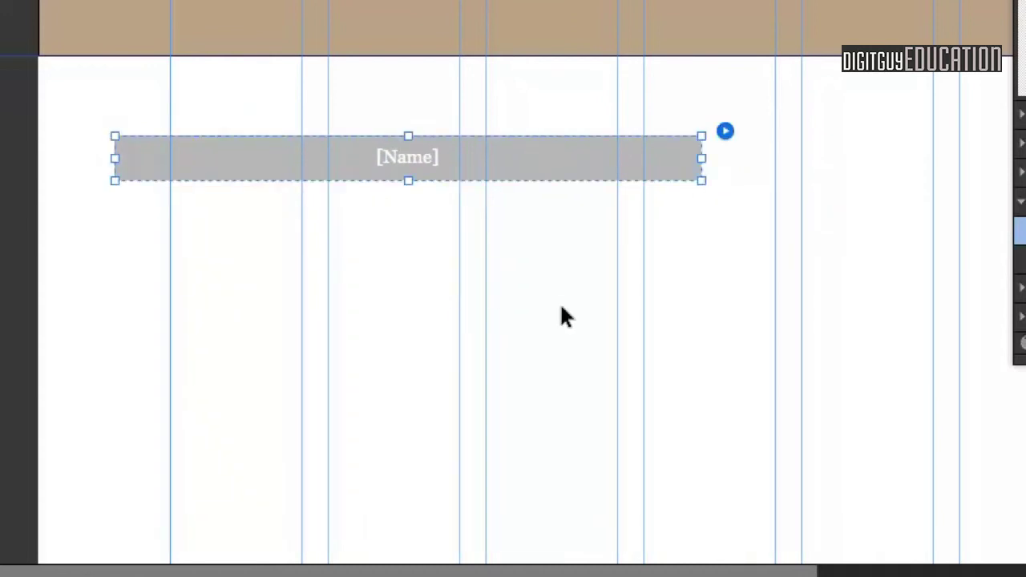
drag(502, 160, 523, 184)
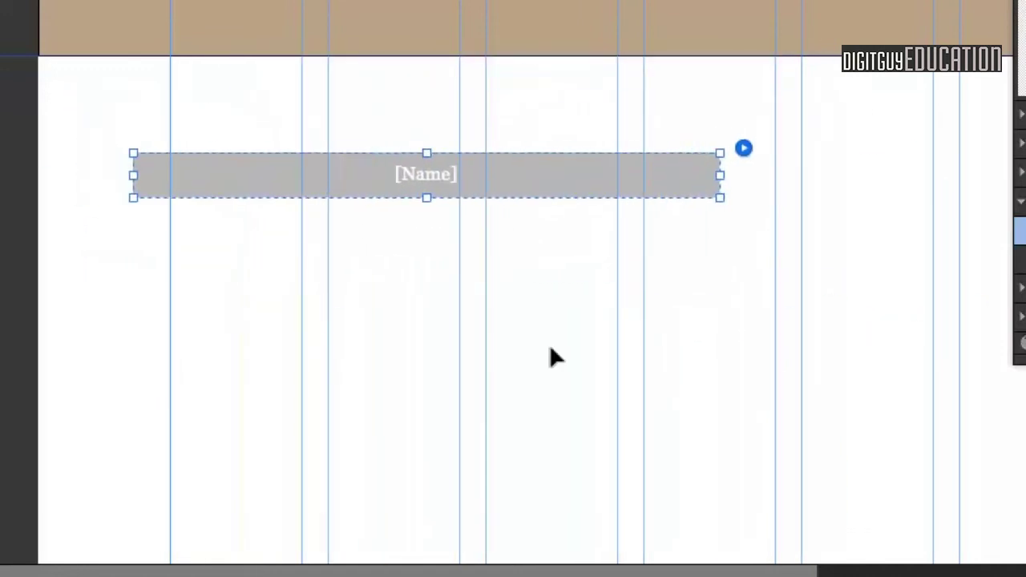
Shorten the single [Name] menu item to about half its width
click(475, 173)
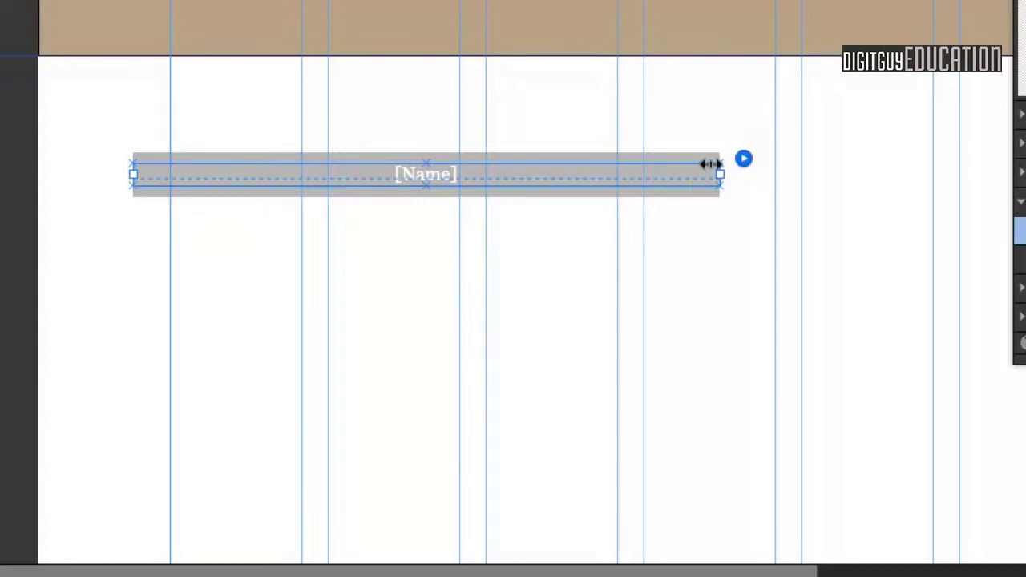
drag(711, 164, 562, 228)
click(561, 229)
click(443, 176)
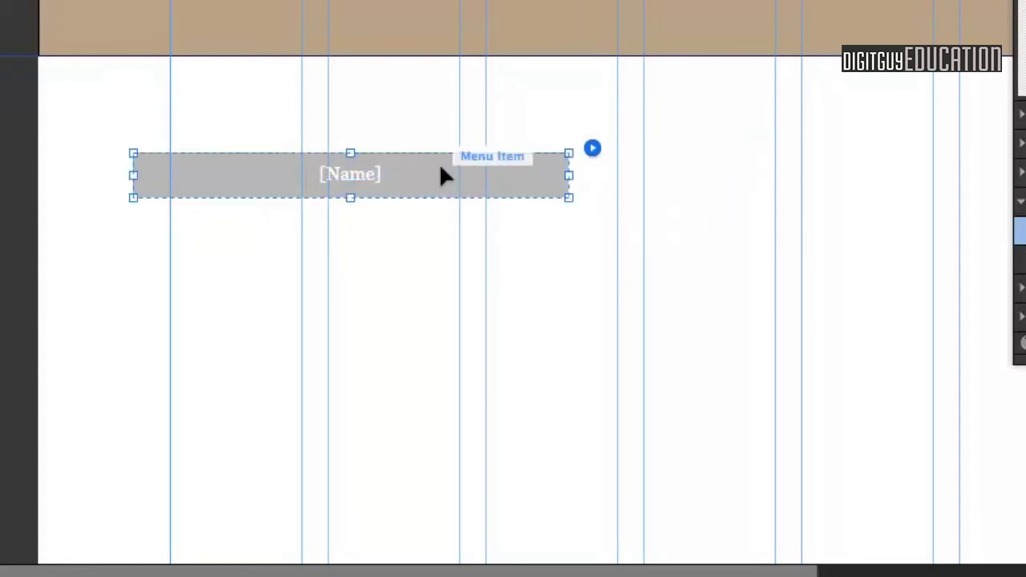
click(443, 174)
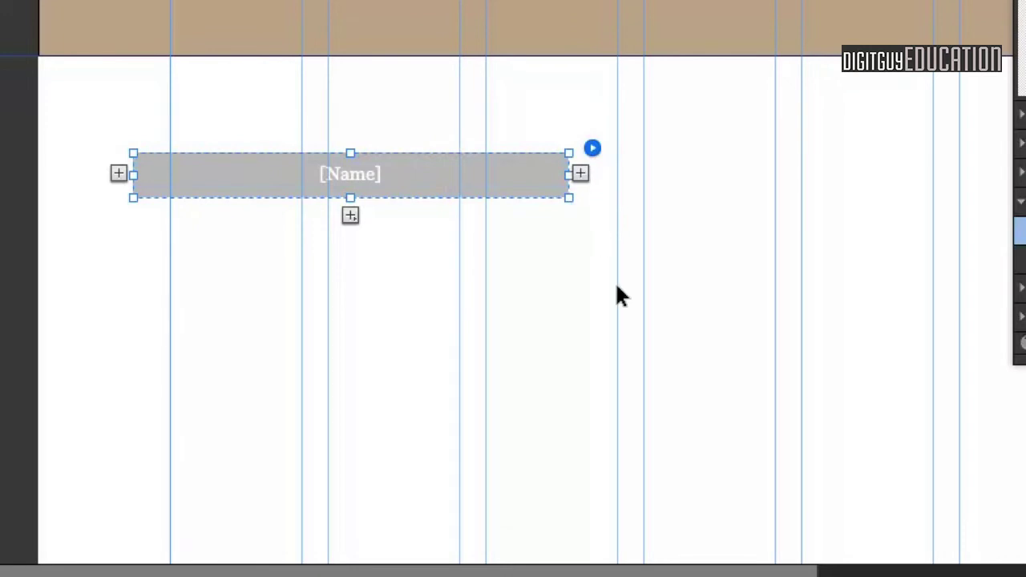
Add menu items until there are five [Name] buttons, then select the whole menu
click(579, 173)
click(507, 178)
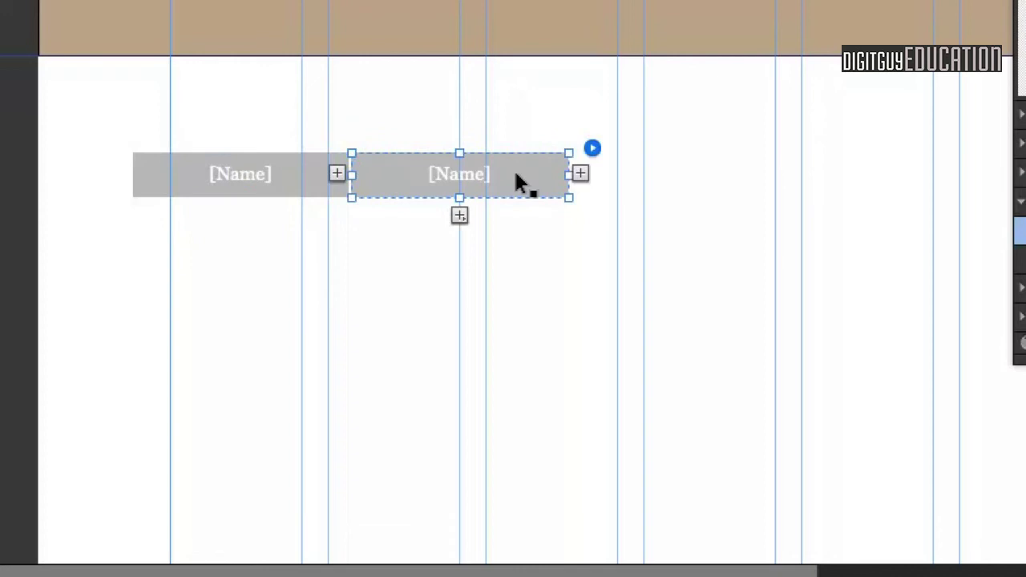
click(580, 173)
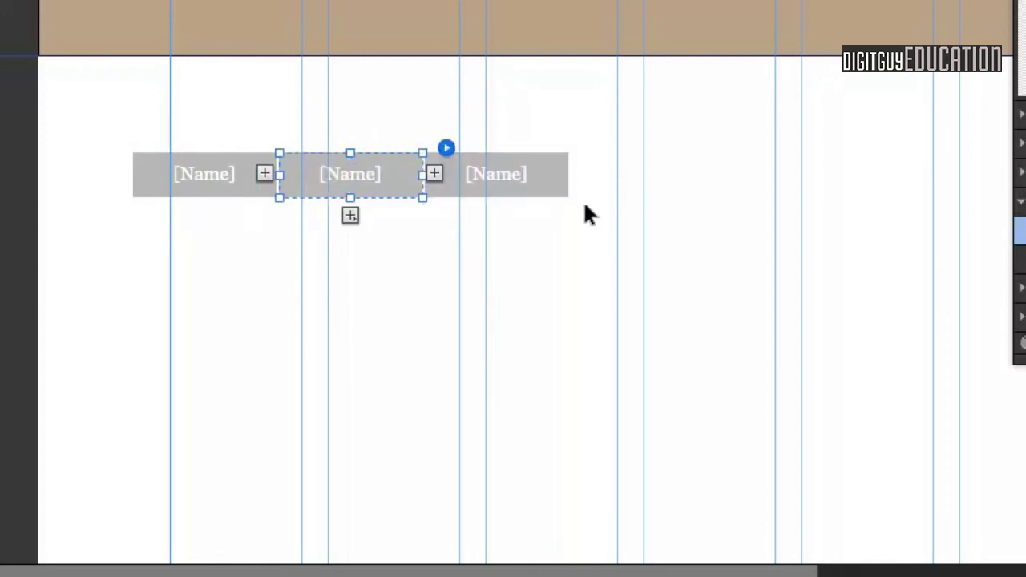
click(542, 171)
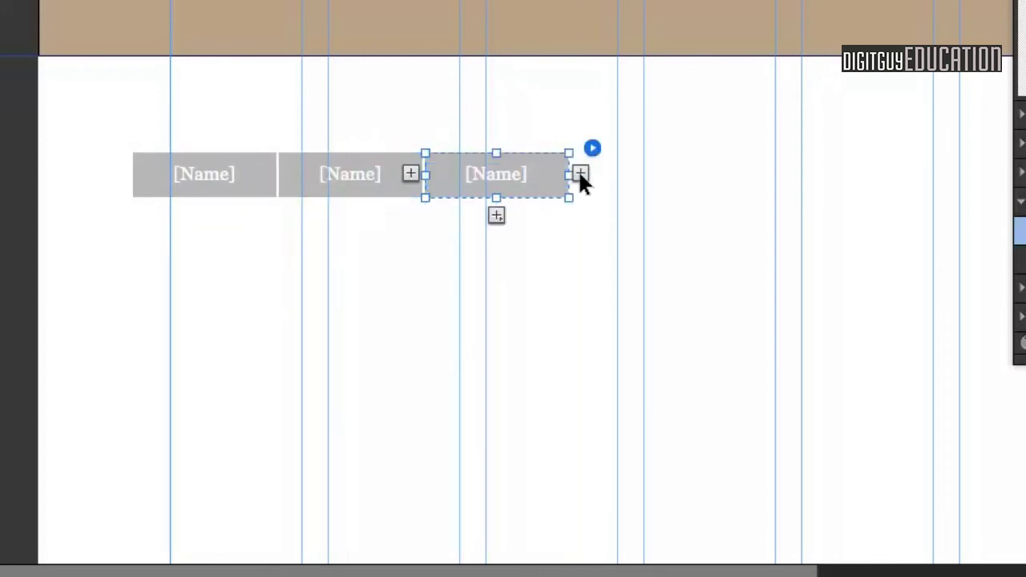
click(580, 173)
click(552, 180)
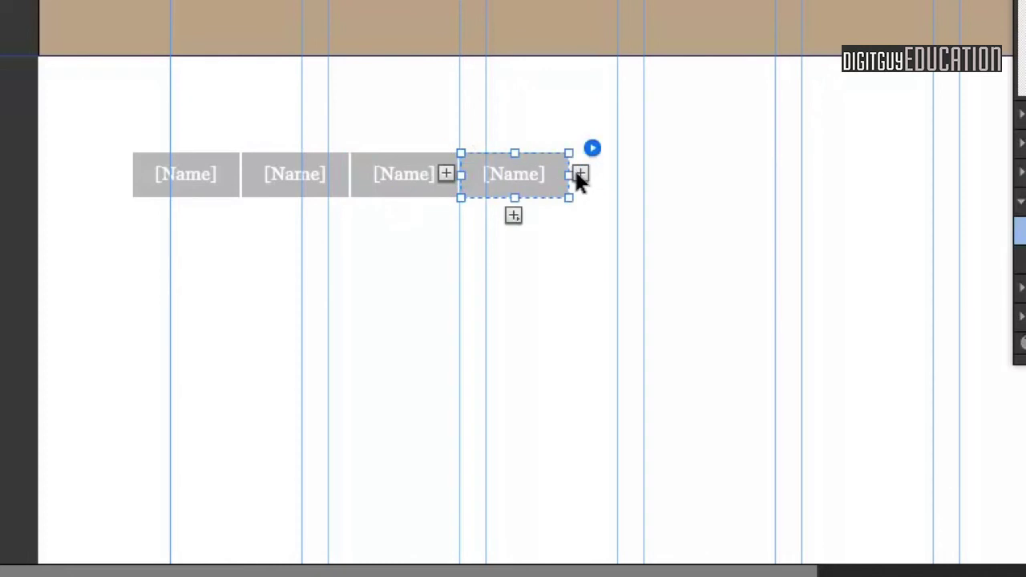
click(580, 174)
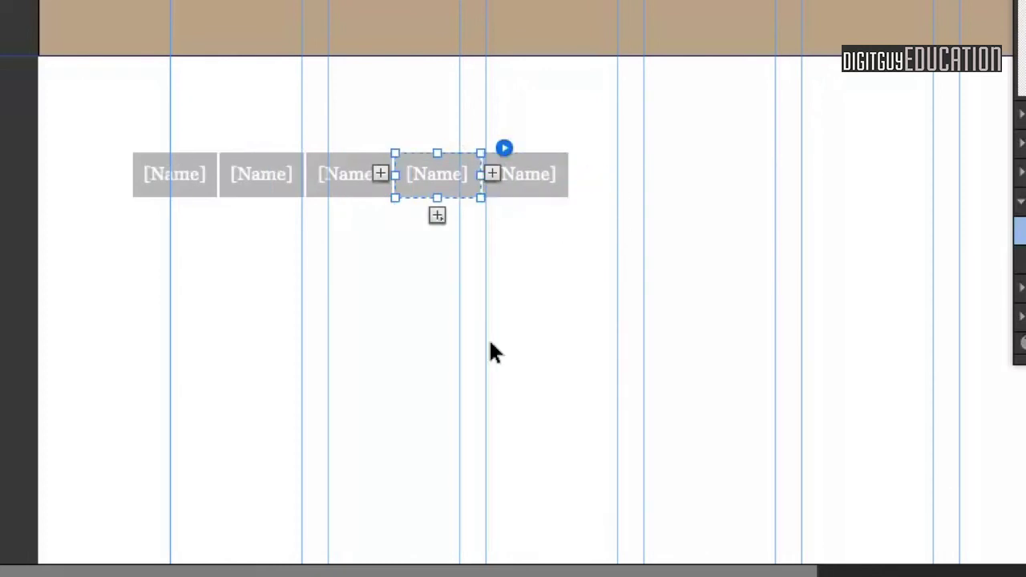
click(557, 335)
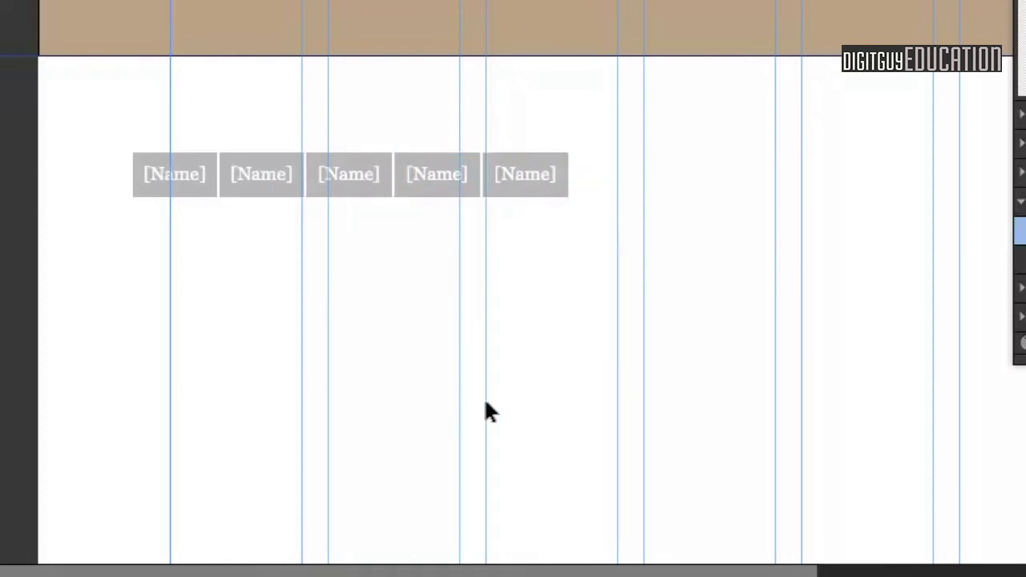
click(397, 174)
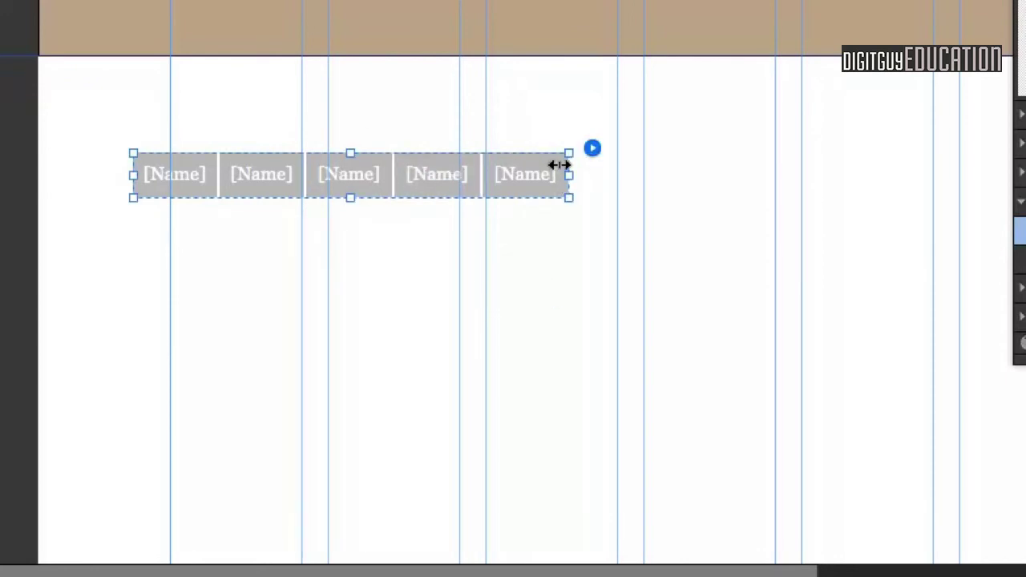
Widen the five-item menu to about 650 px, then select its first item
drag(559, 164, 961, 167)
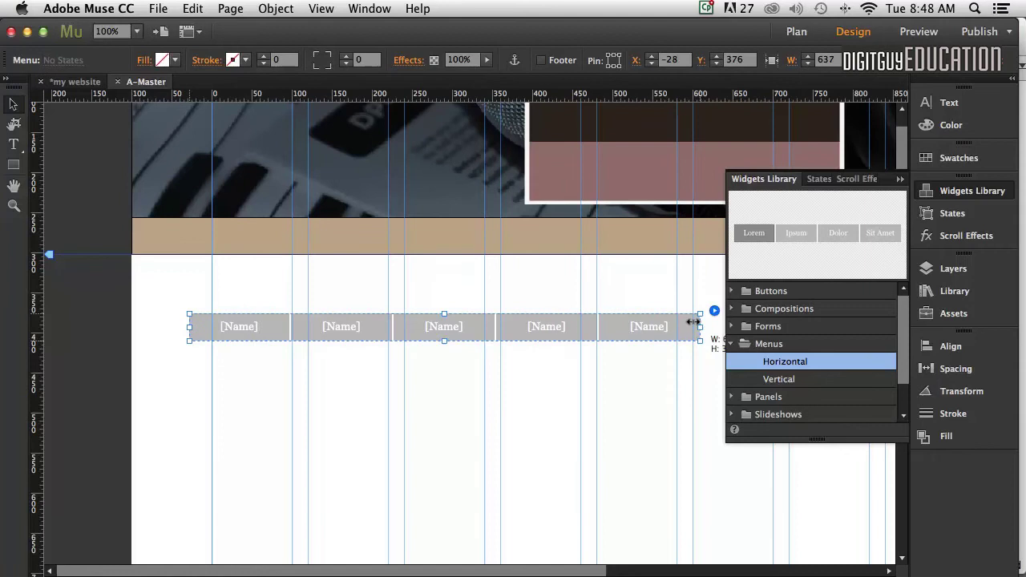
drag(694, 322, 704, 321)
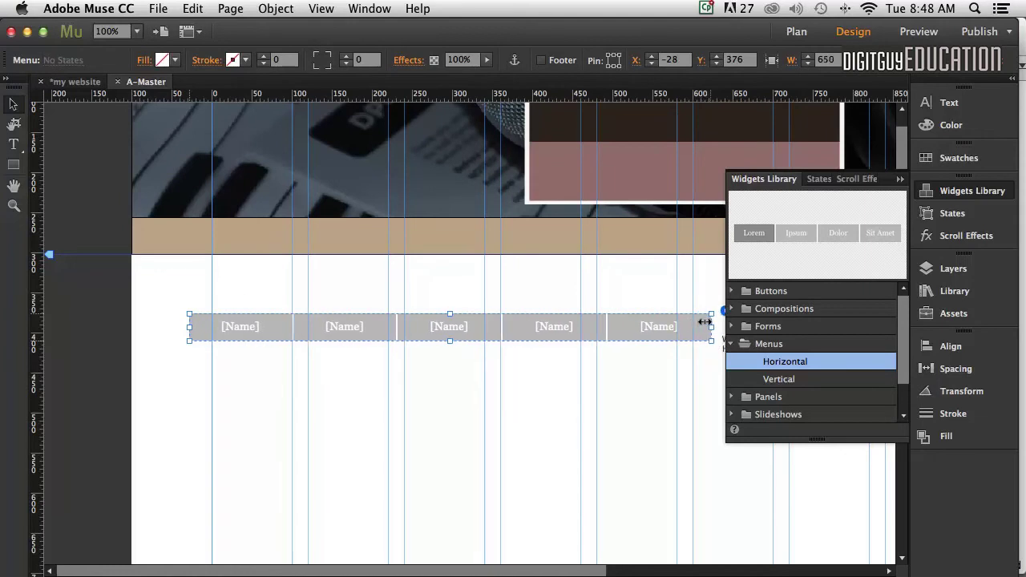
click(407, 378)
click(238, 329)
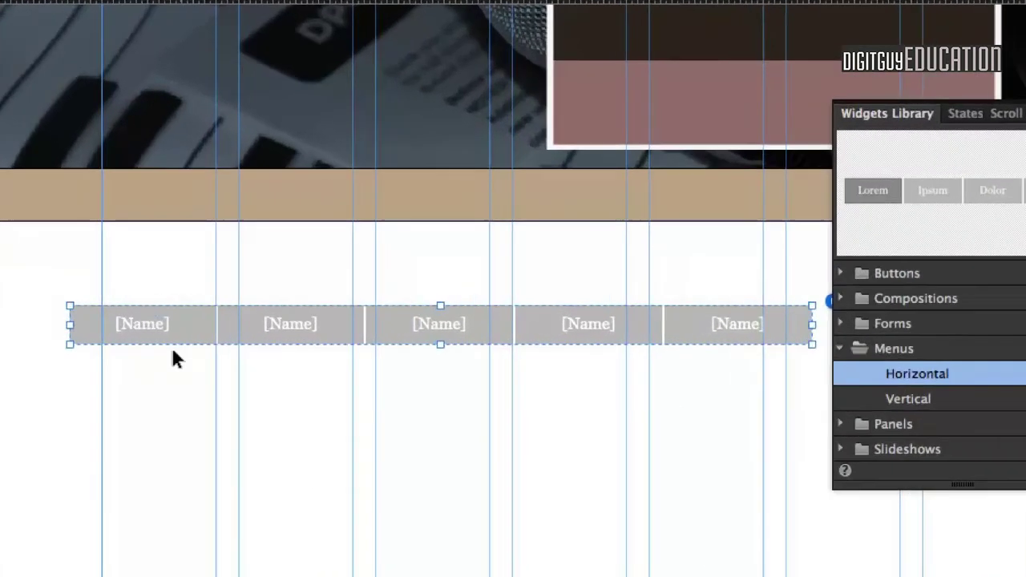
click(247, 329)
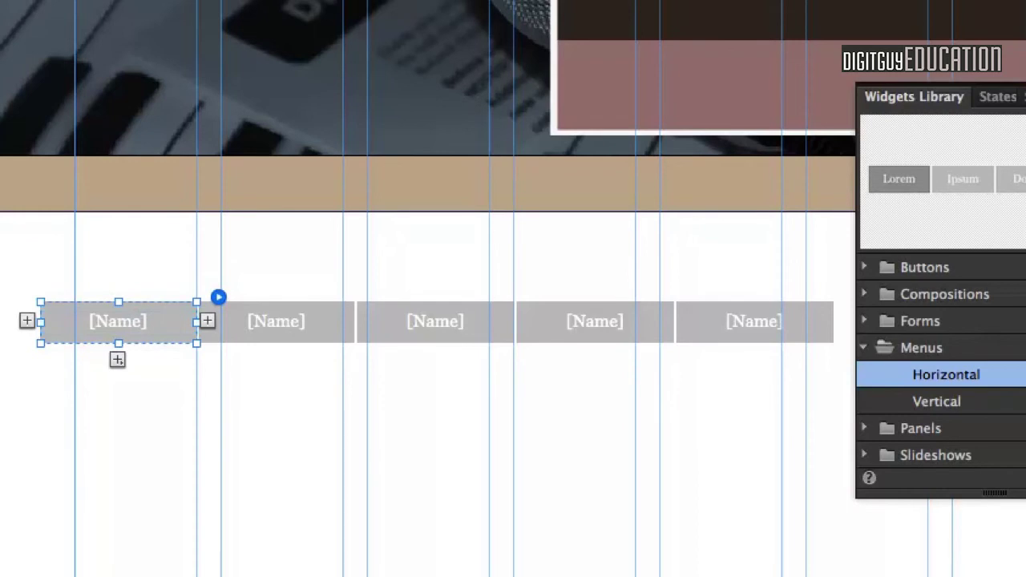
Relabel the first two menu items ABOUT and DIGITAL
click(110, 312)
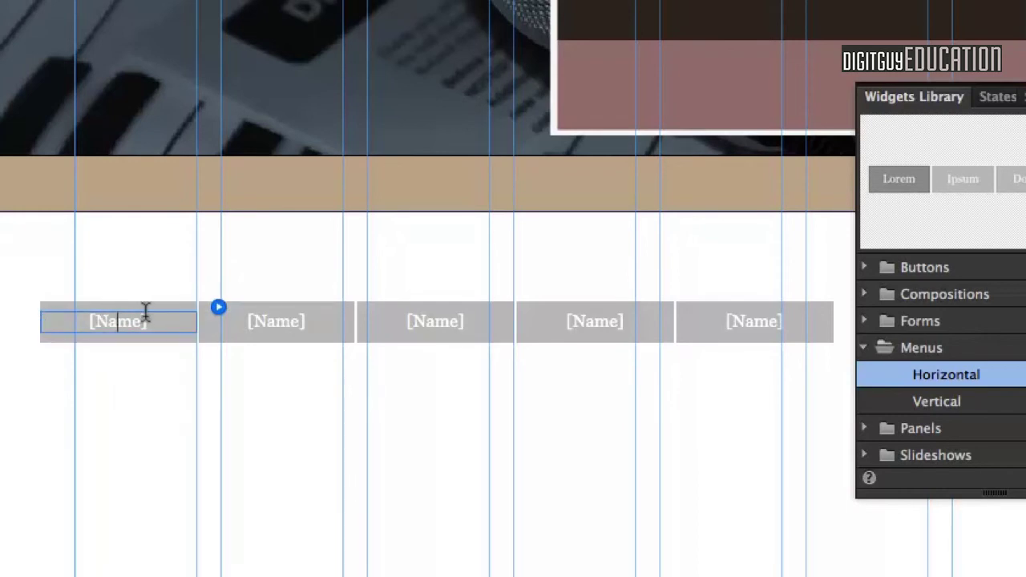
key(ctrl+a)
text(ABOUT)
click(265, 307)
click(270, 304)
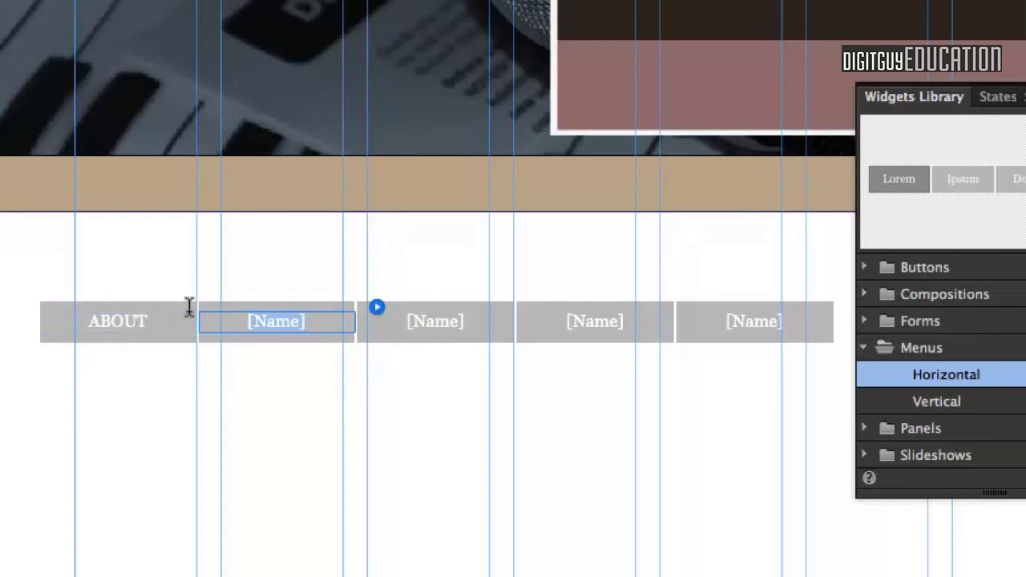
text(DI)
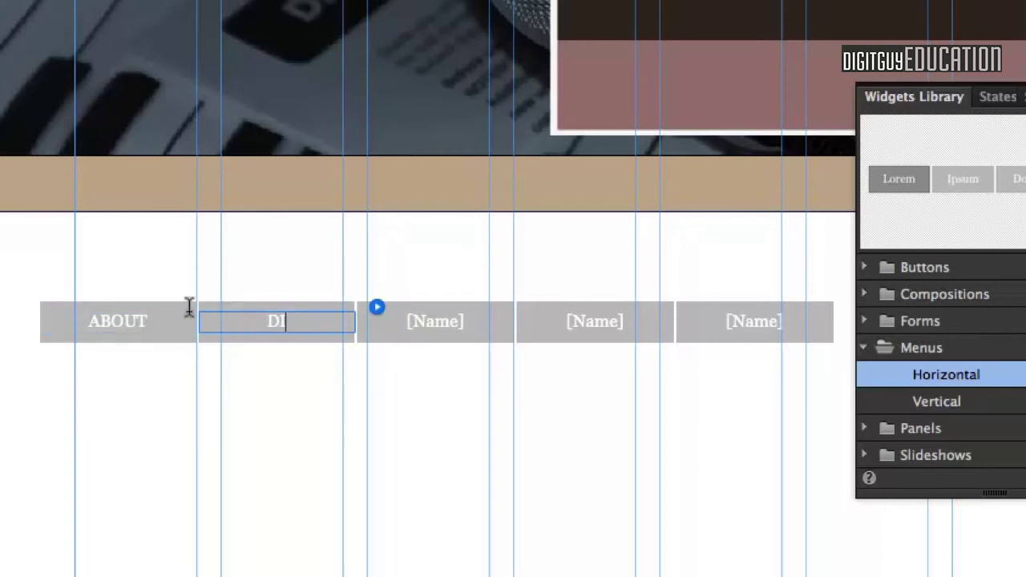
text(GITAL)
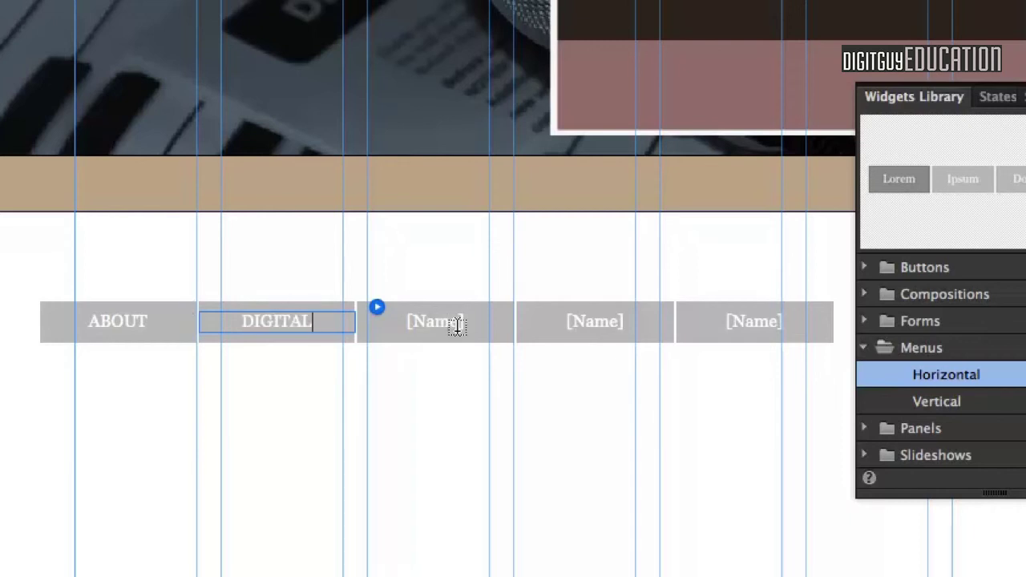
click(419, 307)
Relabel the third and fourth items TYPOGRAPHY and BRANDING
click(424, 308)
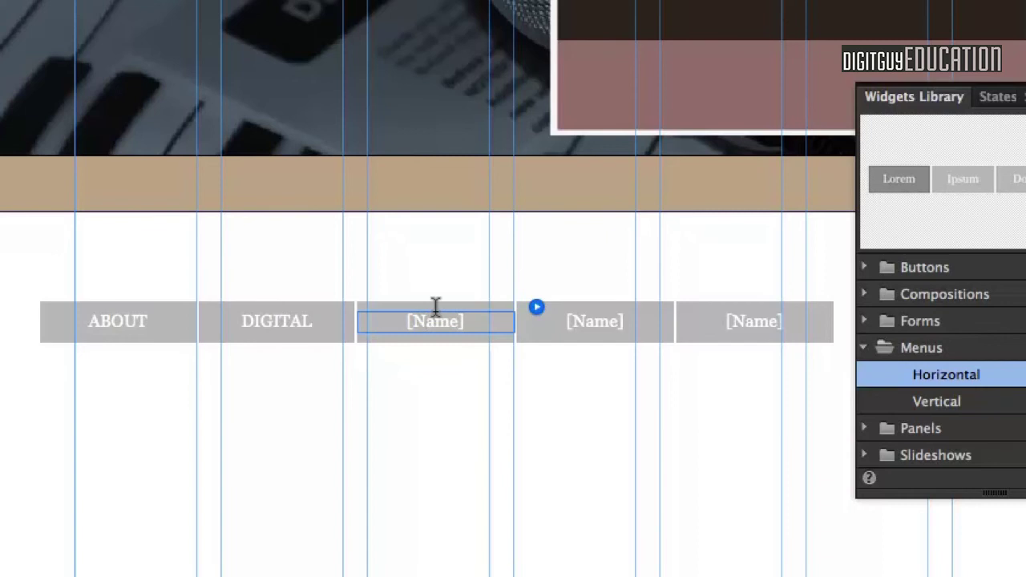
triple_click(435, 307)
text(Tr)
text(POGRA)
text(PHY)
click(576, 309)
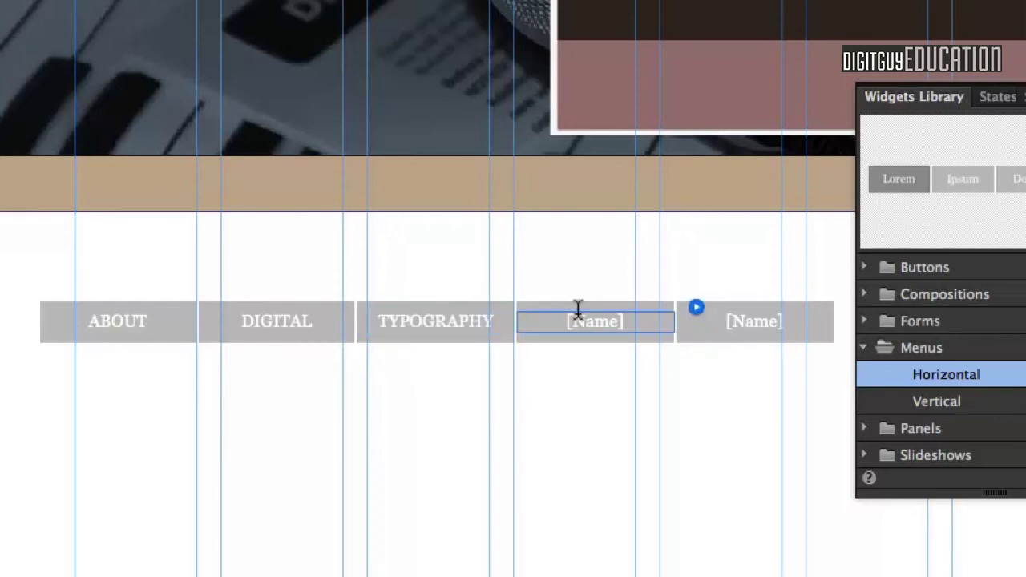
drag(623, 306, 534, 306)
text(BRANDING)
Relabel the fifth item CONTACT, correcting the typo, and exit text editing
click(733, 311)
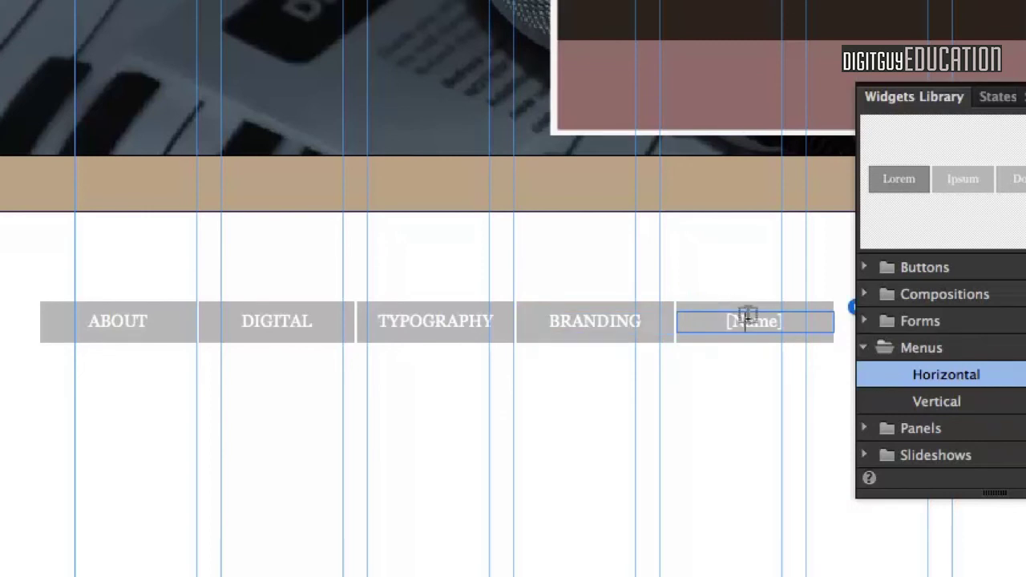
drag(778, 311, 680, 306)
text(C)
text(ONY)
key(BackSpace)
key(BackSpace)
text(TACT)
key(Escape)
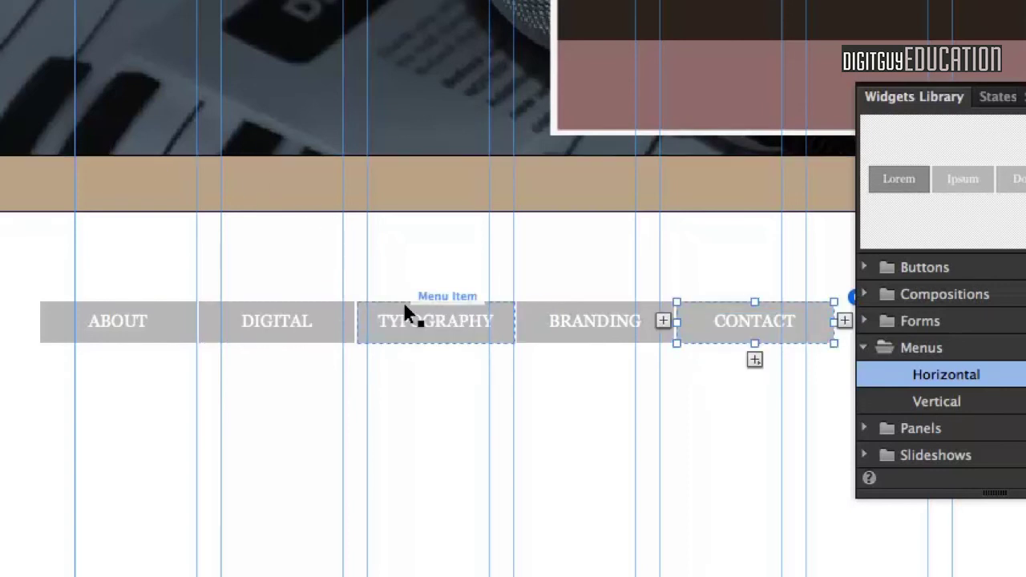
Move the whole menu up onto the tan bar and zoom out to 50%
click(529, 324)
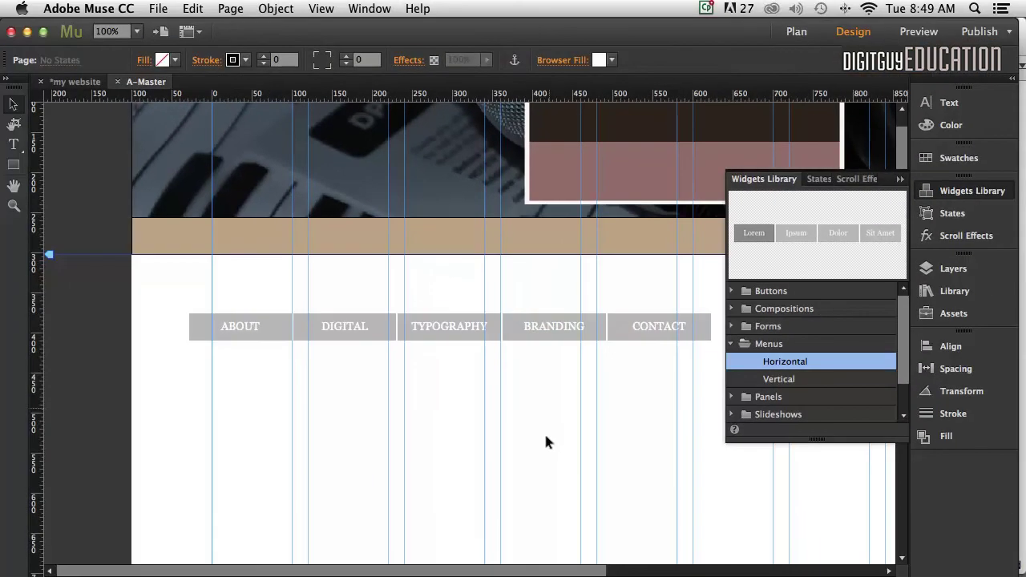
click(517, 314)
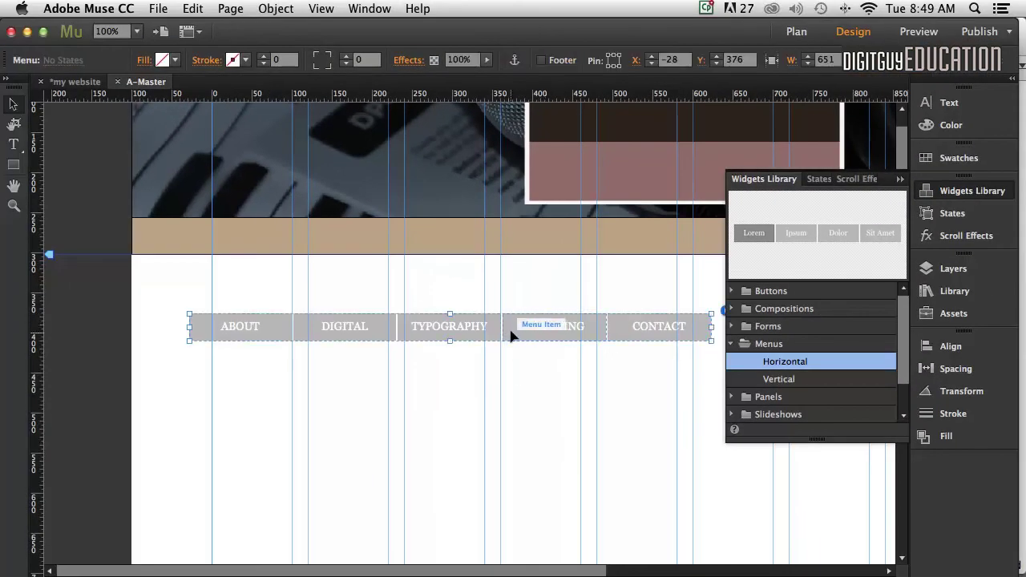
drag(512, 337, 572, 246)
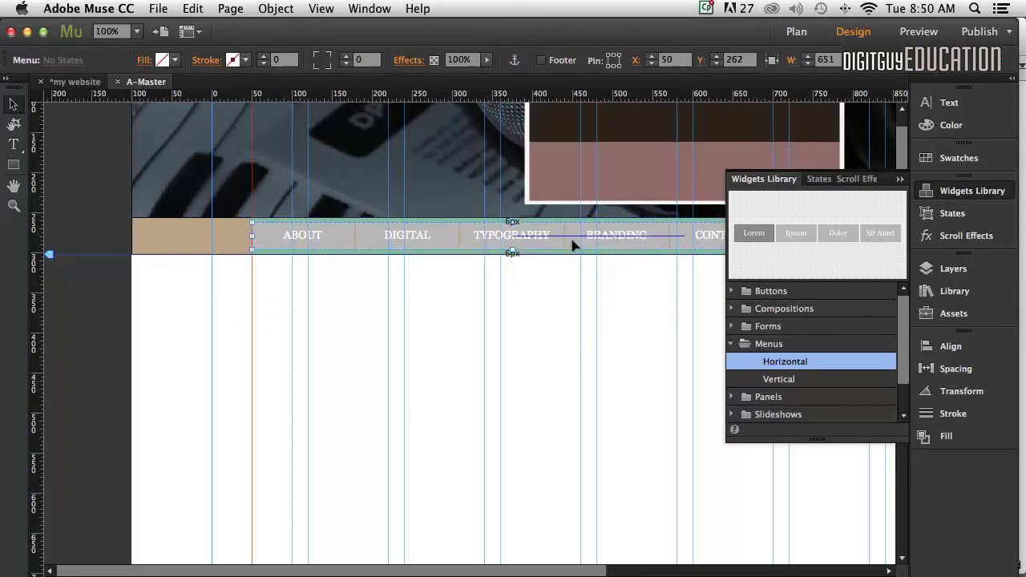
click(577, 336)
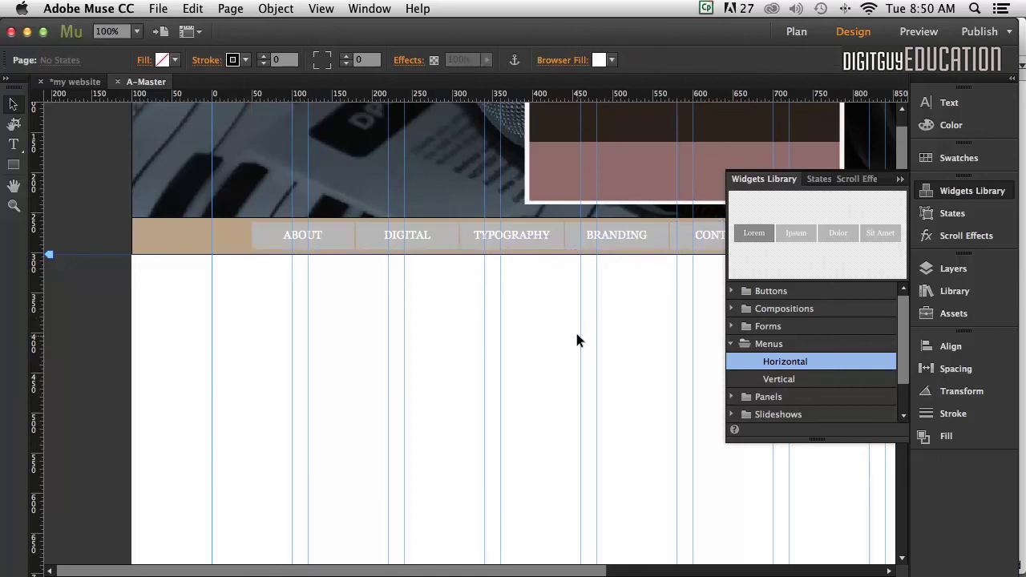
key(super+minus)
key(super+minus)
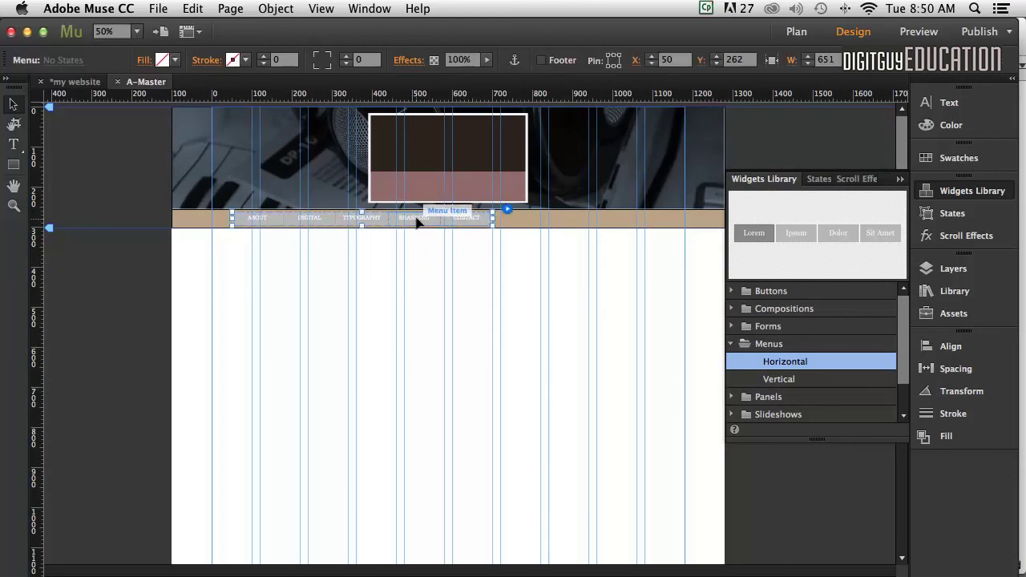
Shift the menu right and widen its items to span about 939 px at X 121, Y 268
drag(419, 224, 508, 222)
click(508, 222)
click(571, 216)
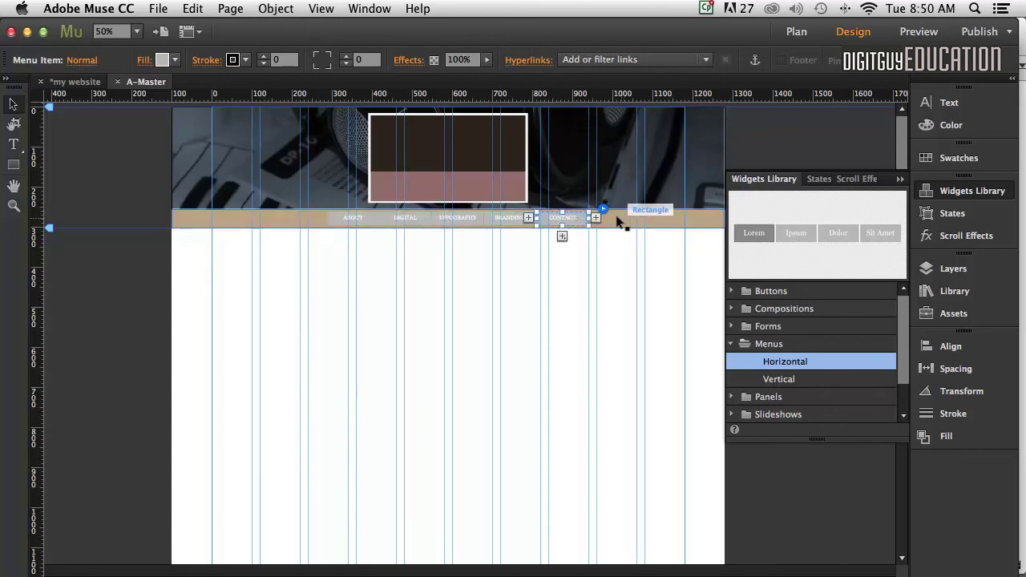
drag(589, 213, 498, 229)
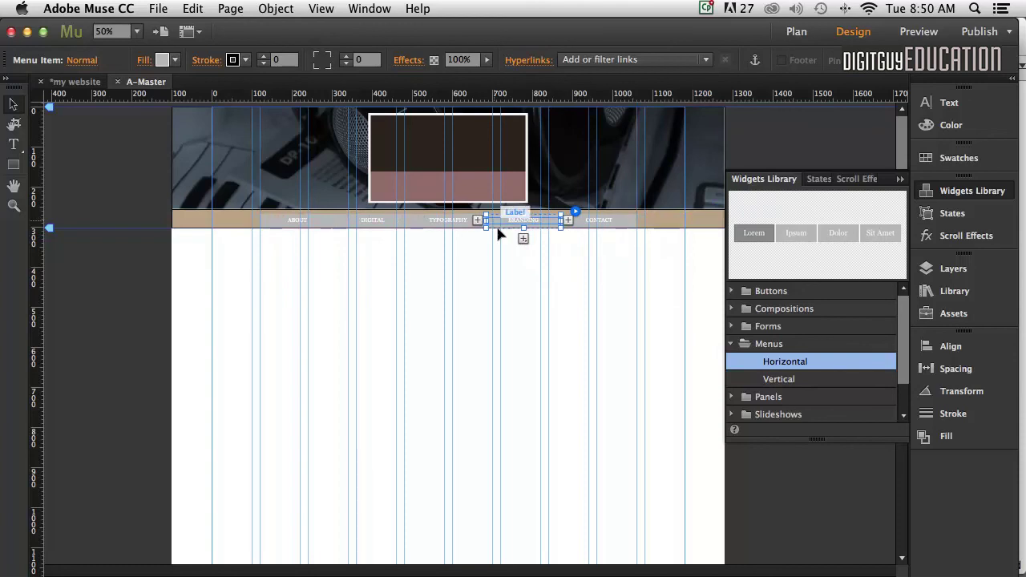
click(515, 284)
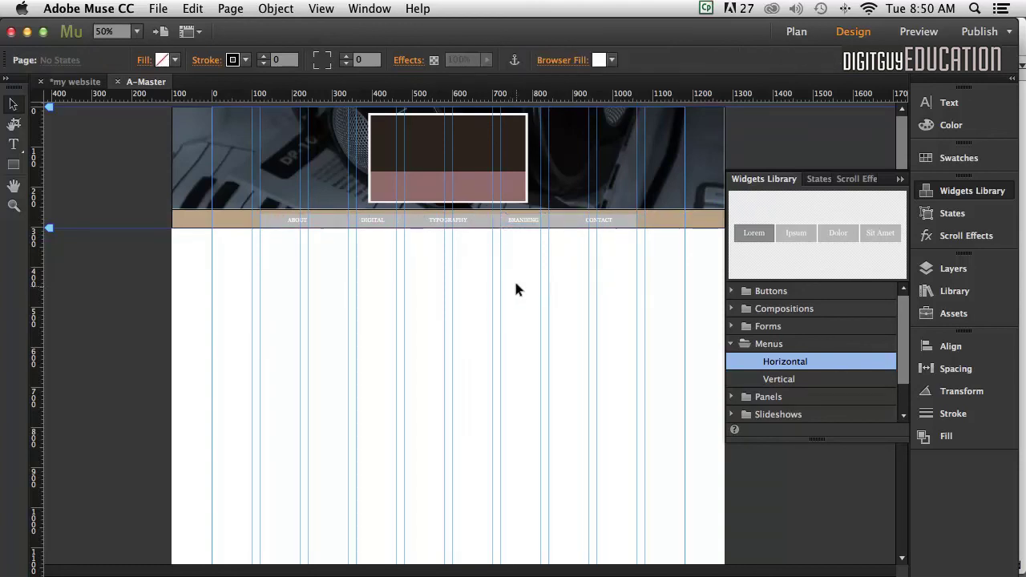
click(521, 220)
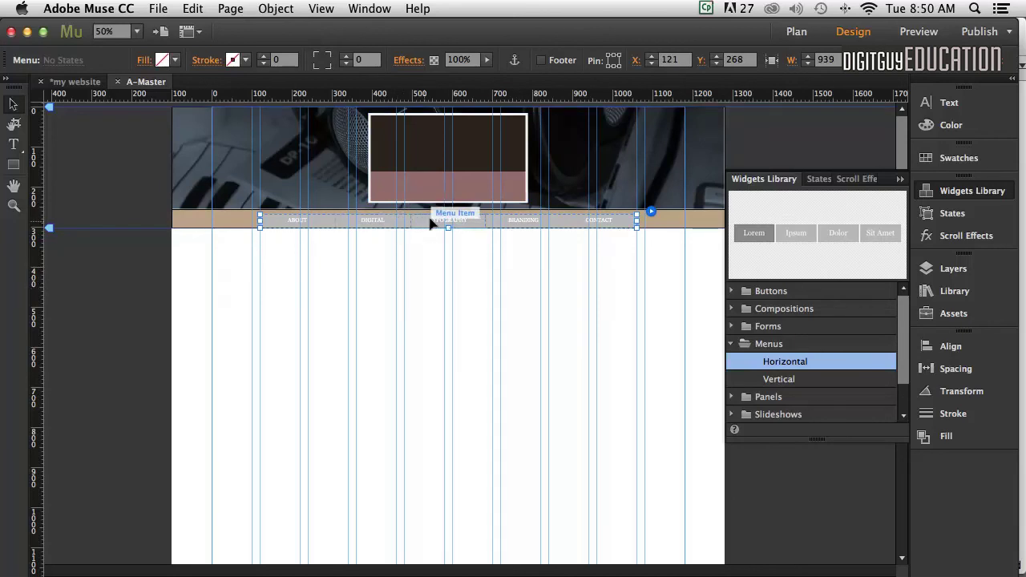
click(473, 261)
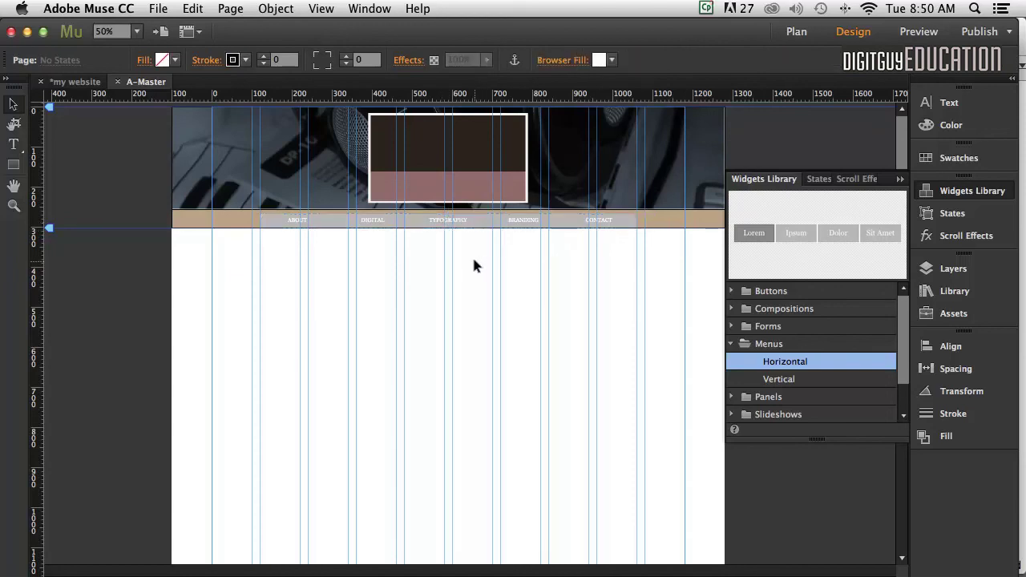